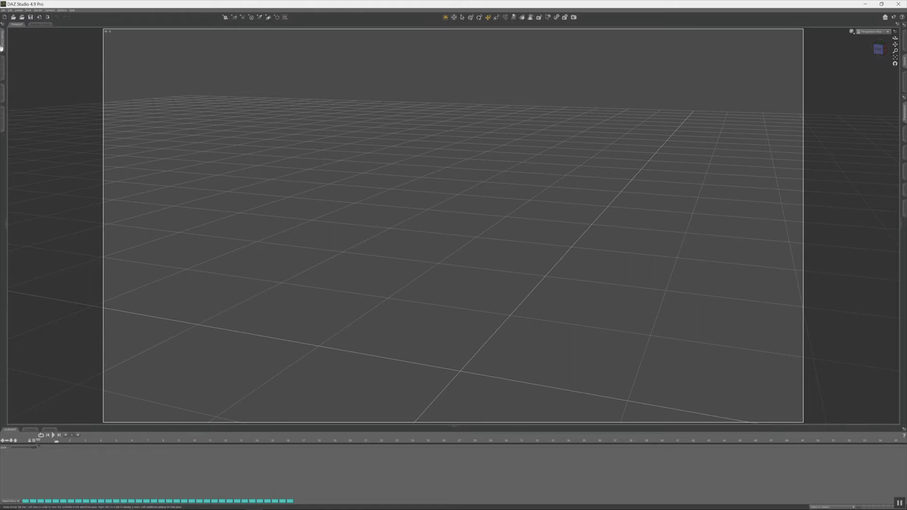
# - Load the Genesis 2 Base Female figure into the empty scene
pyautogui.click(3, 49)
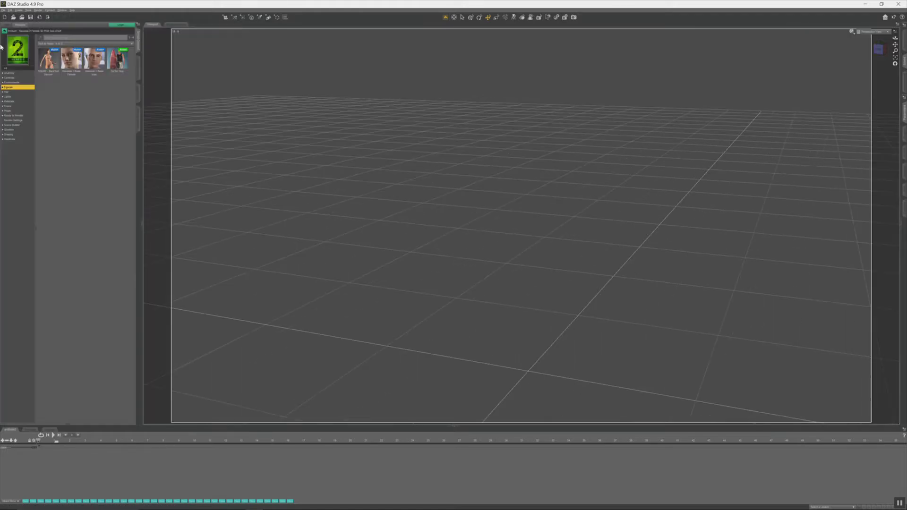
pyautogui.doubleClick(72, 61)
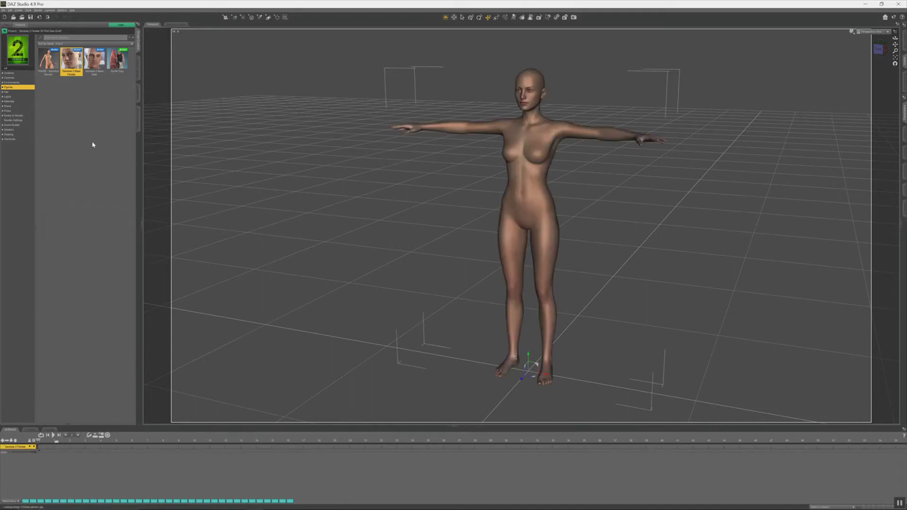
# - Dress the Genesis 2 female figure in the pink underwear and matching pink top from the wardrobe
pyautogui.click(13, 110)
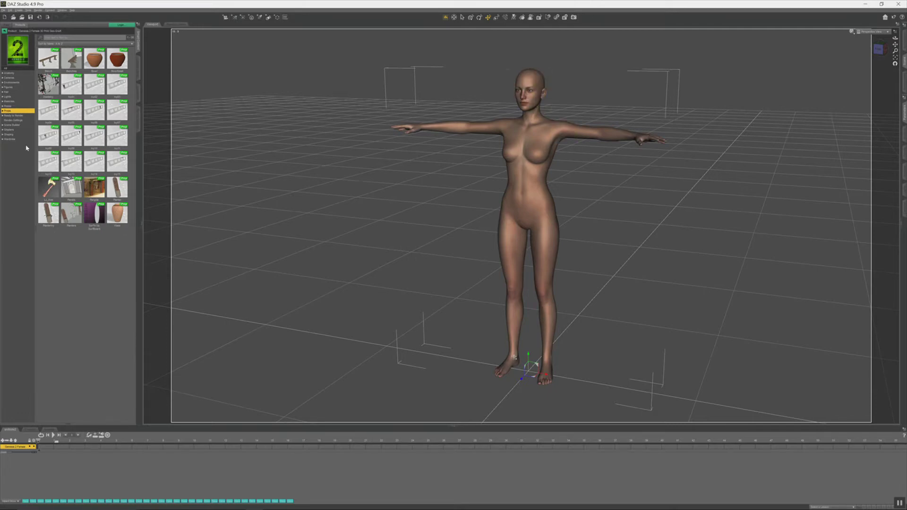
pyautogui.click(12, 138)
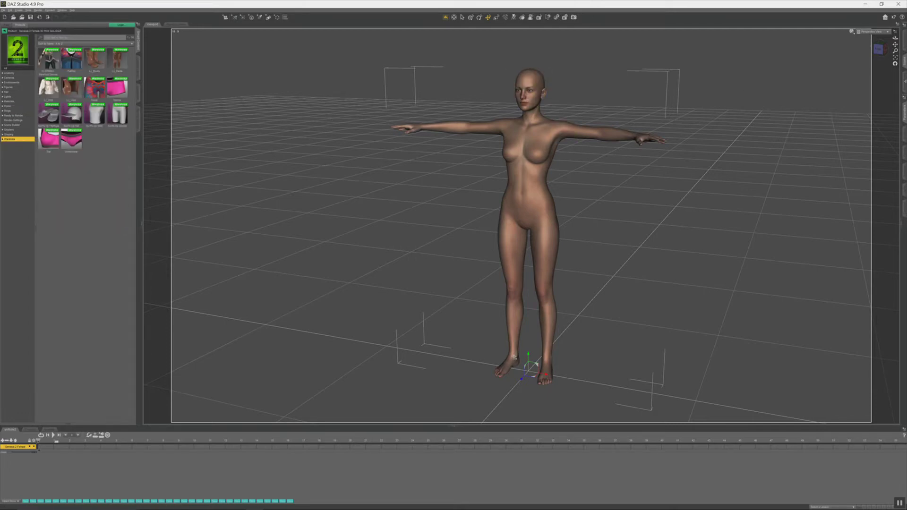
pyautogui.click(904, 63)
pyautogui.click(67, 140)
pyautogui.doubleClick(55, 140)
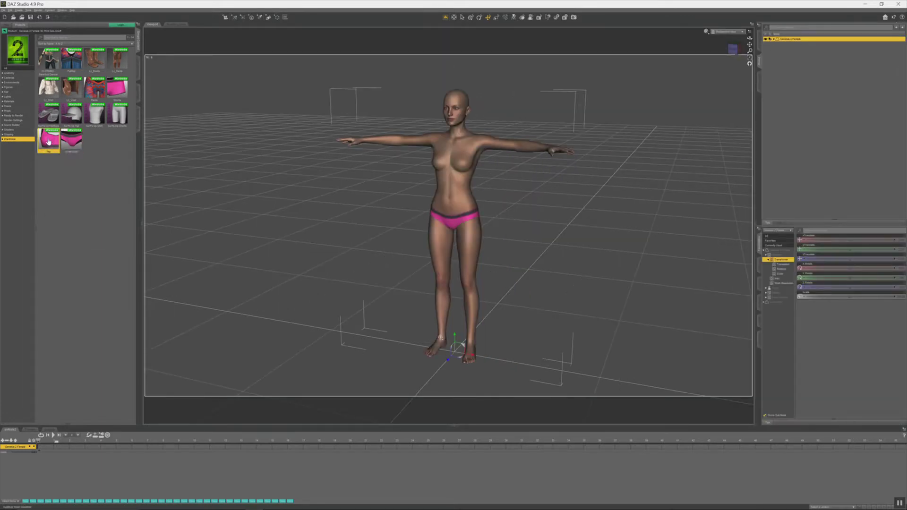
pyautogui.click(140, 45)
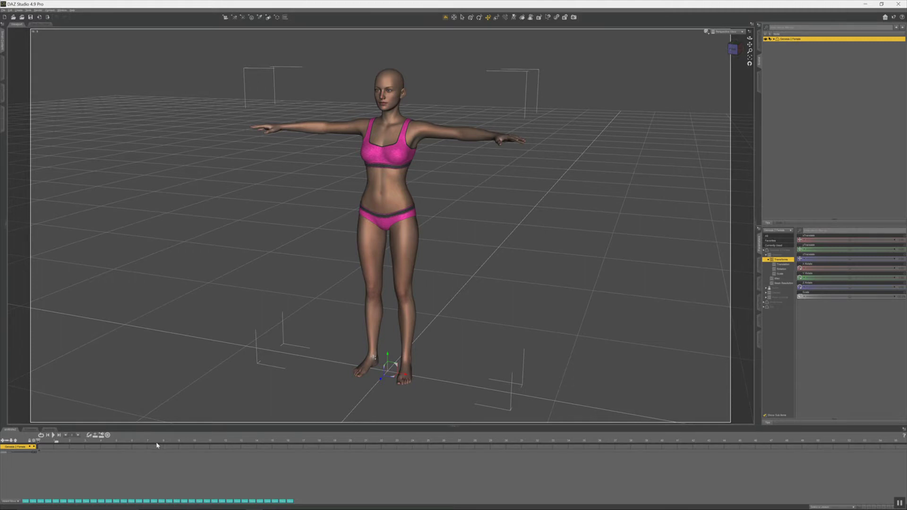
# - Add a standing aniBlock to the figure's animation track and preview the animation in the Timeline from the front view
pyautogui.doubleClick(74, 502)
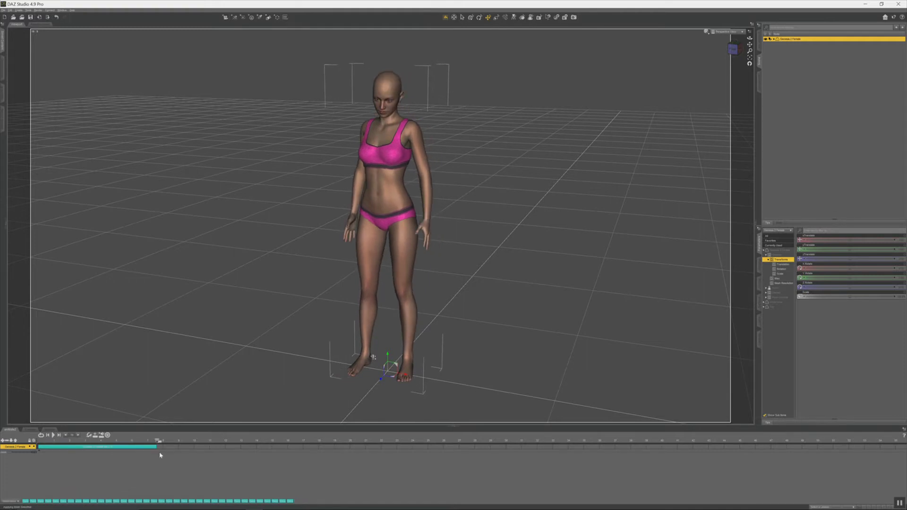
pyautogui.moveTo(158, 441); pyautogui.dragTo(23, 446)
pyautogui.click(30, 430)
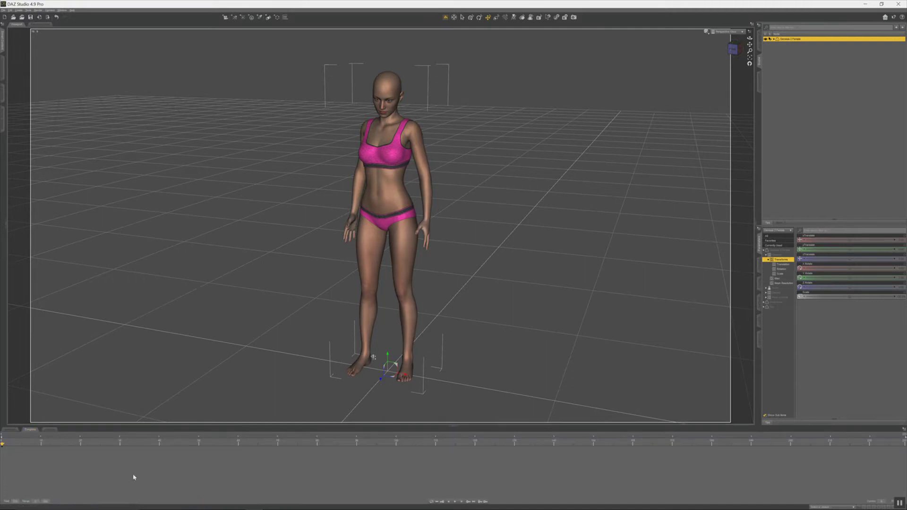
pyautogui.click(455, 503)
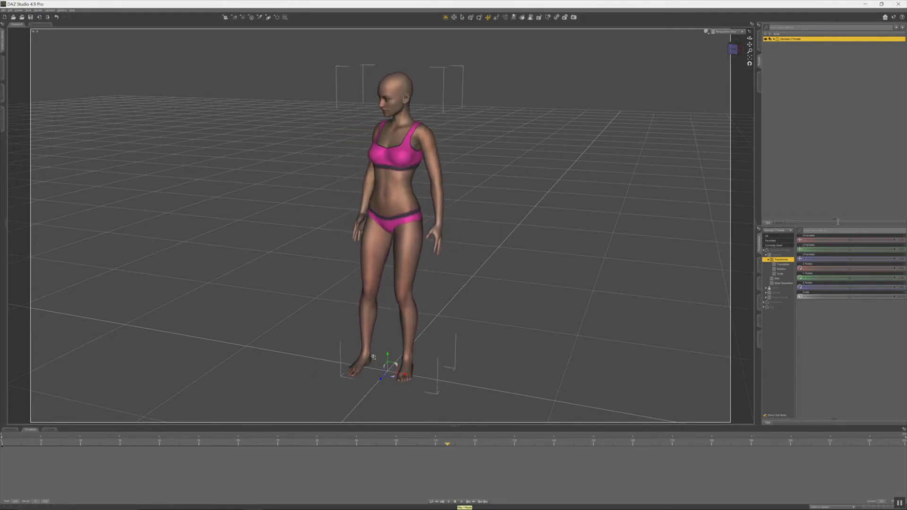
pyautogui.click(734, 49)
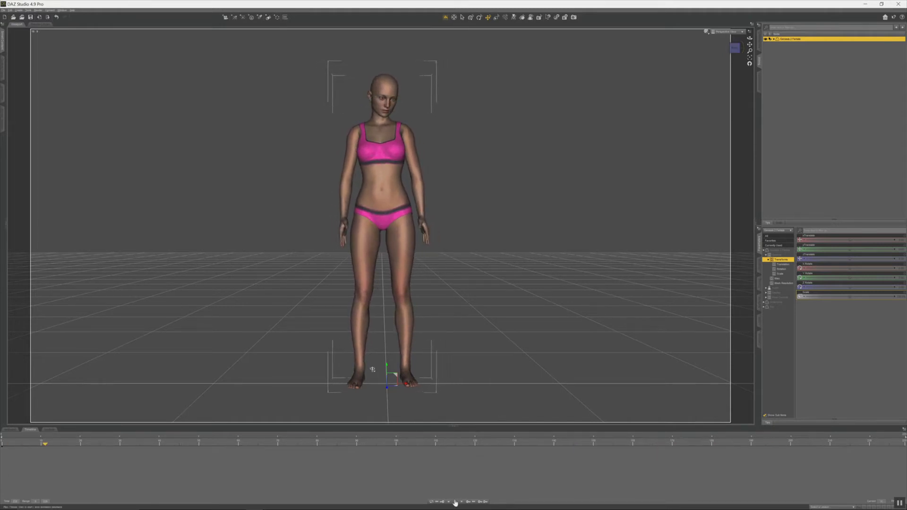
# - Bake the figure's aniBlock to Studio keyframes and delete the block from the track
pyautogui.click(10, 430)
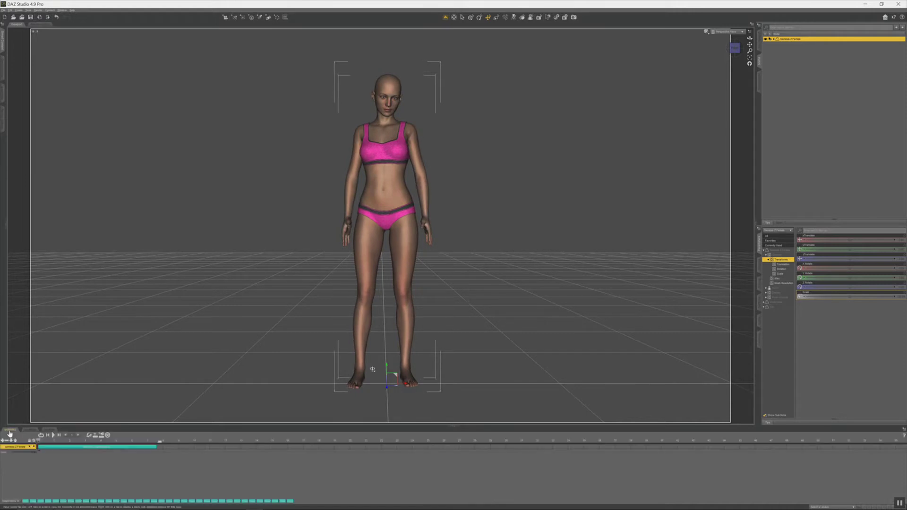
pyautogui.click(68, 447)
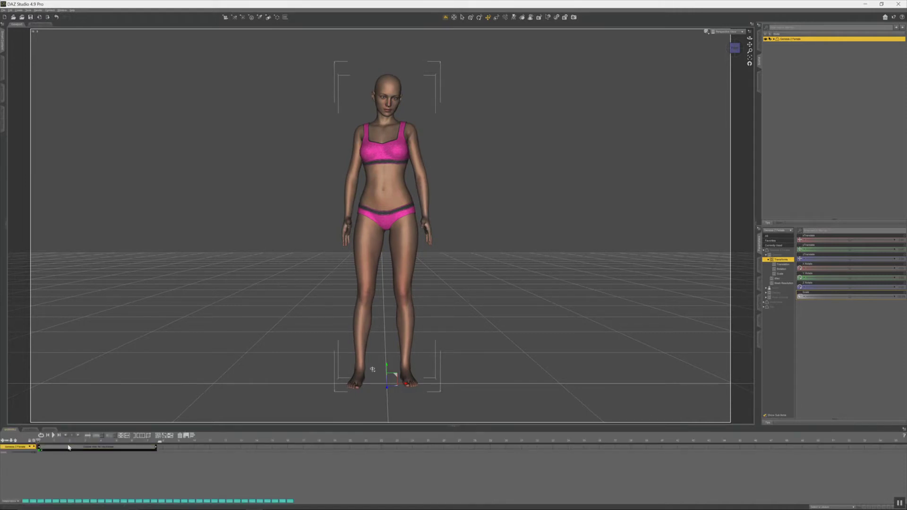
pyautogui.click(68, 450)
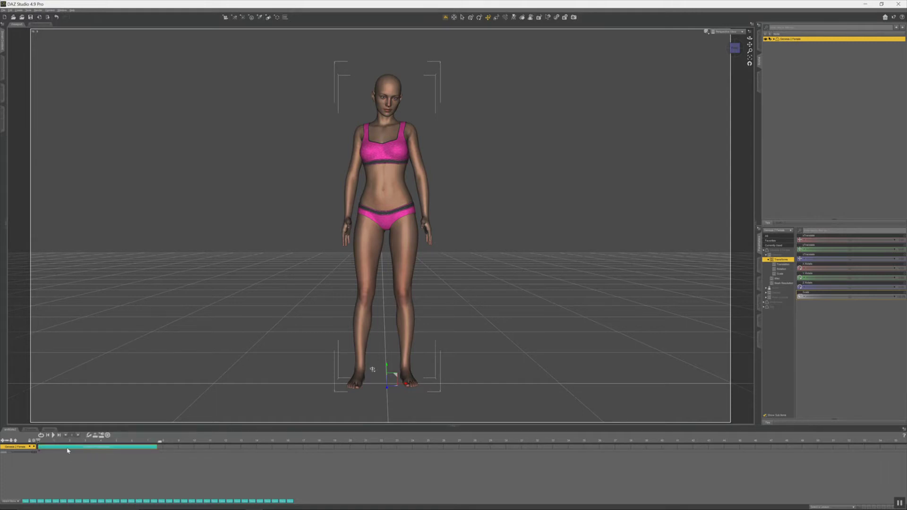
pyautogui.click(114, 450)
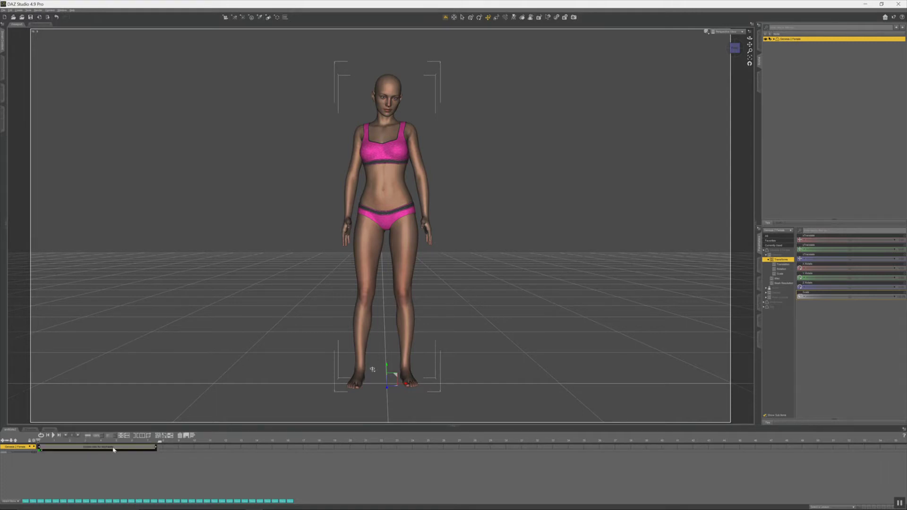
pyautogui.click(202, 438)
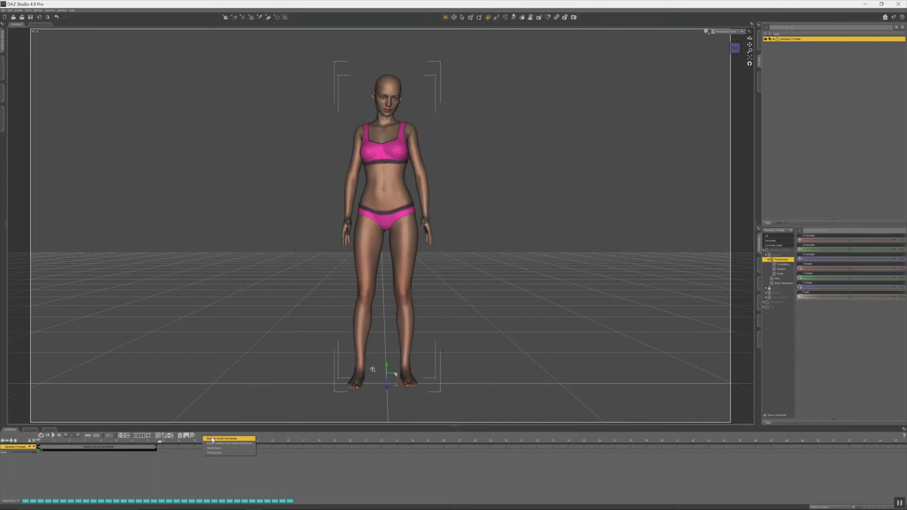
pyautogui.click(212, 439)
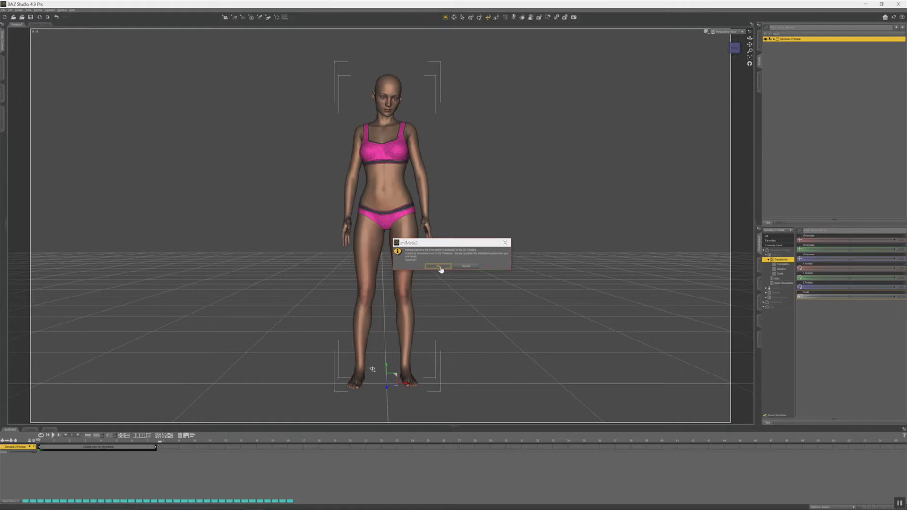
pyautogui.click(443, 267)
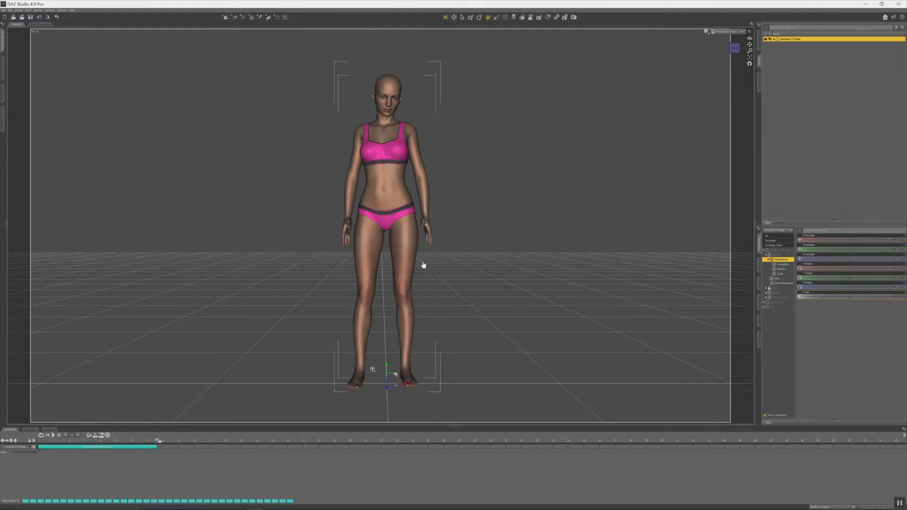
pyautogui.click(59, 447)
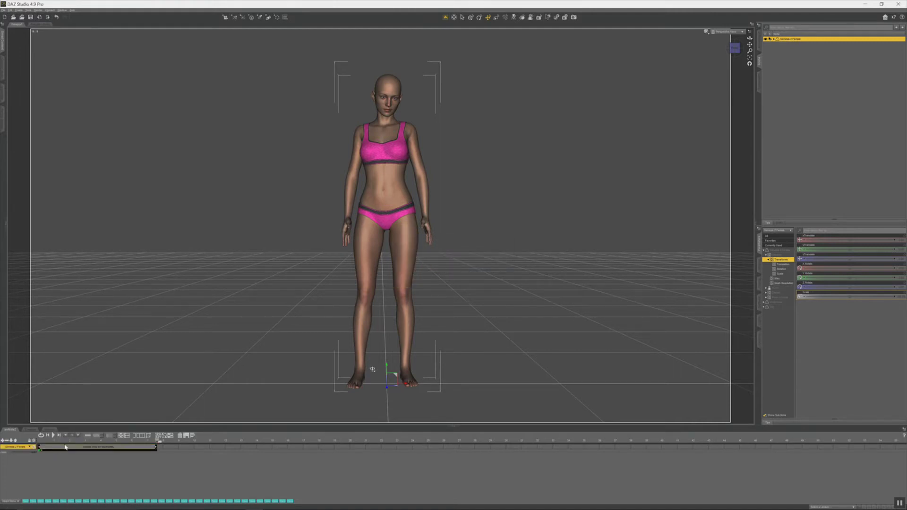
pyautogui.click(180, 436)
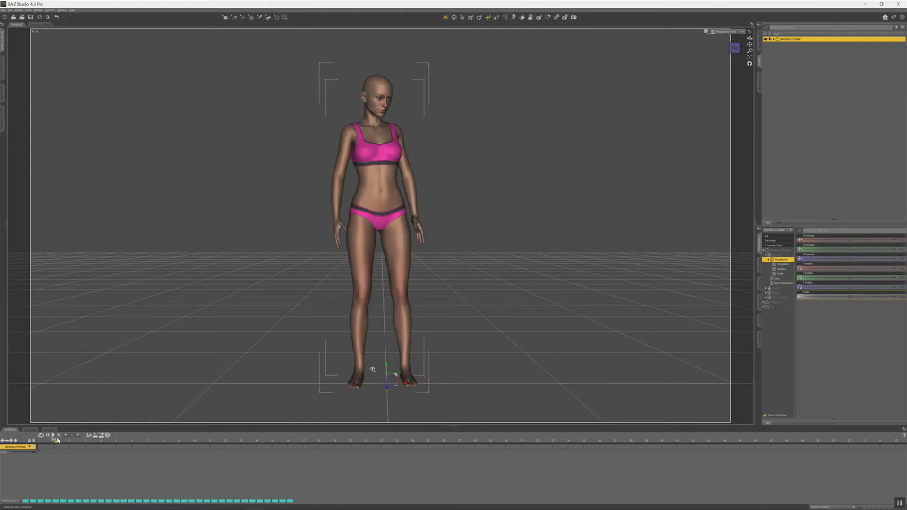
# - Extend the Timeline's total frame count to cover the whole baked animation and return the playhead to the first frame
pyautogui.click(30, 429)
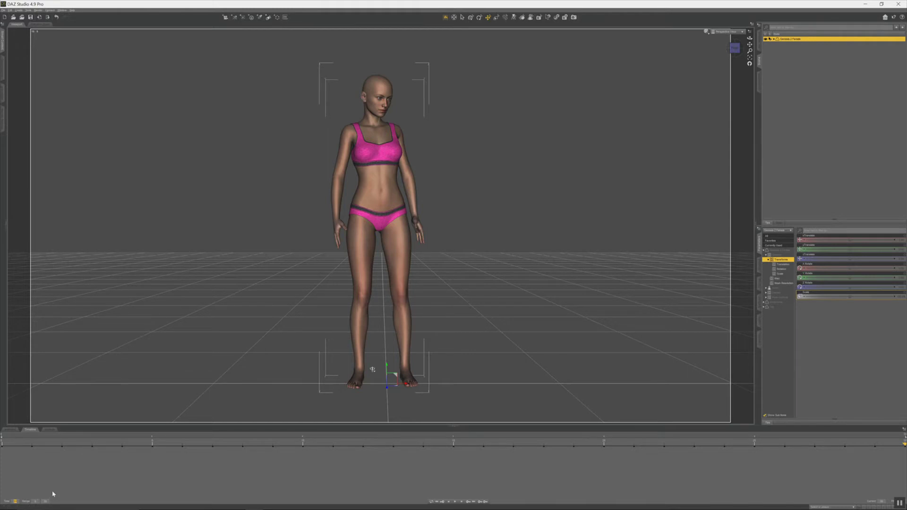
pyautogui.press('Return')
pyautogui.moveTo(110, 441); pyautogui.dragTo(1, 502)
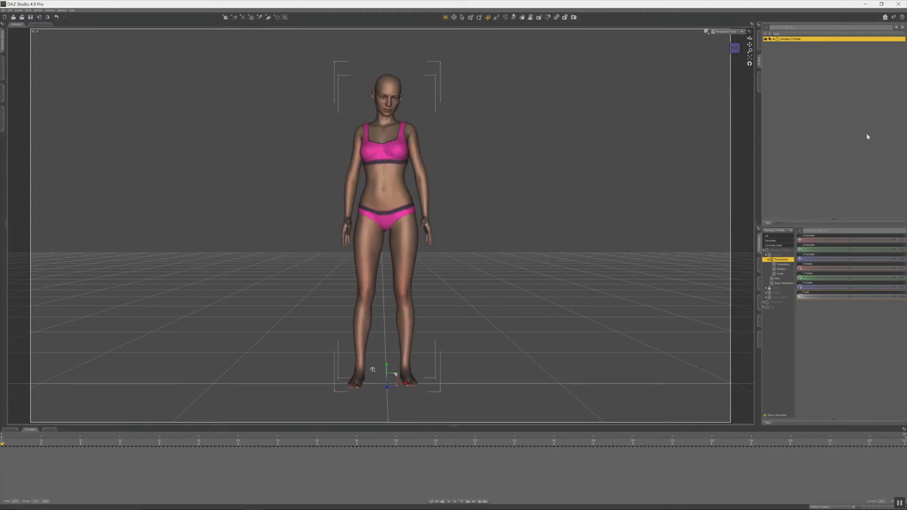
# - Load the Genesis 3 Female figure with nothing else selected and hide it in the viewport
pyautogui.click(831, 100)
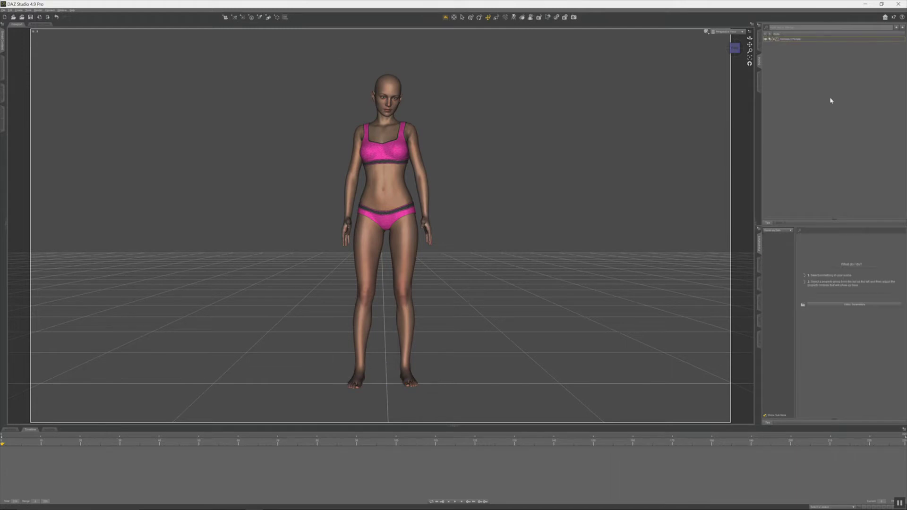
pyautogui.click(2, 38)
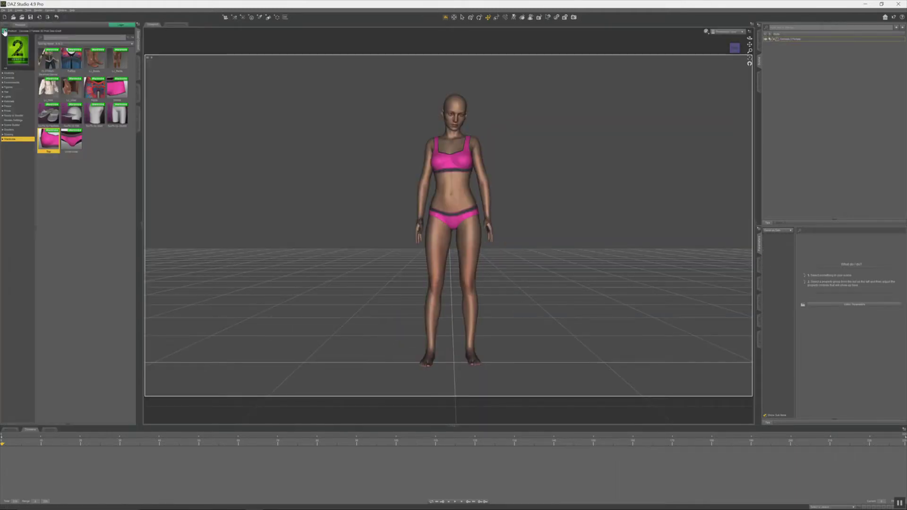
pyautogui.click(5, 31)
pyautogui.click(67, 234)
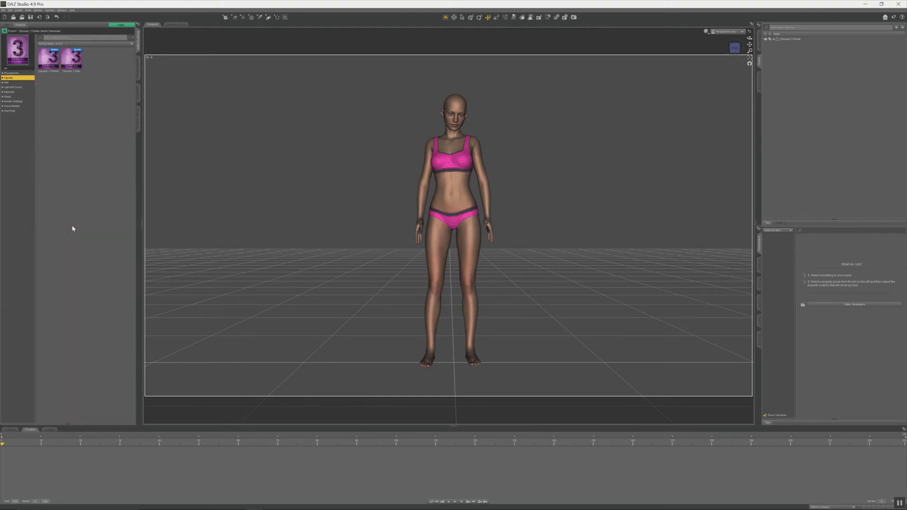
pyautogui.doubleClick(44, 58)
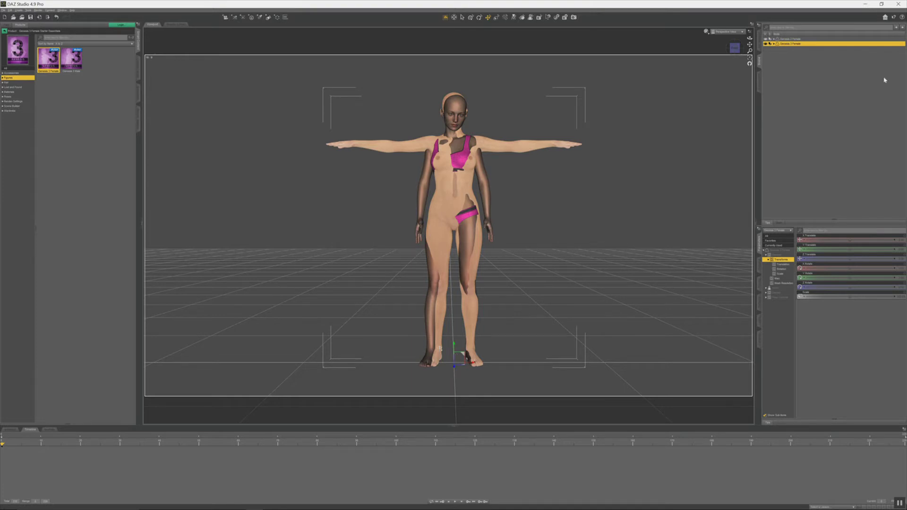
pyautogui.click(765, 43)
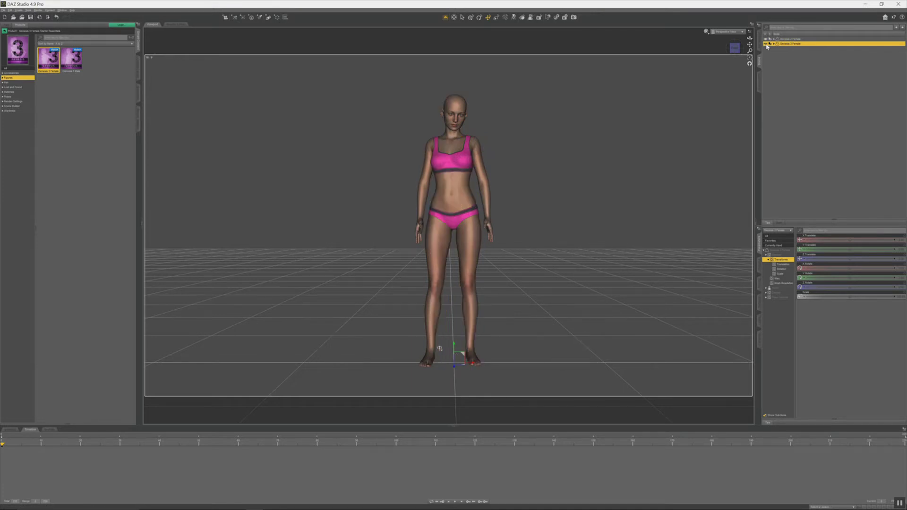
pyautogui.click(865, 101)
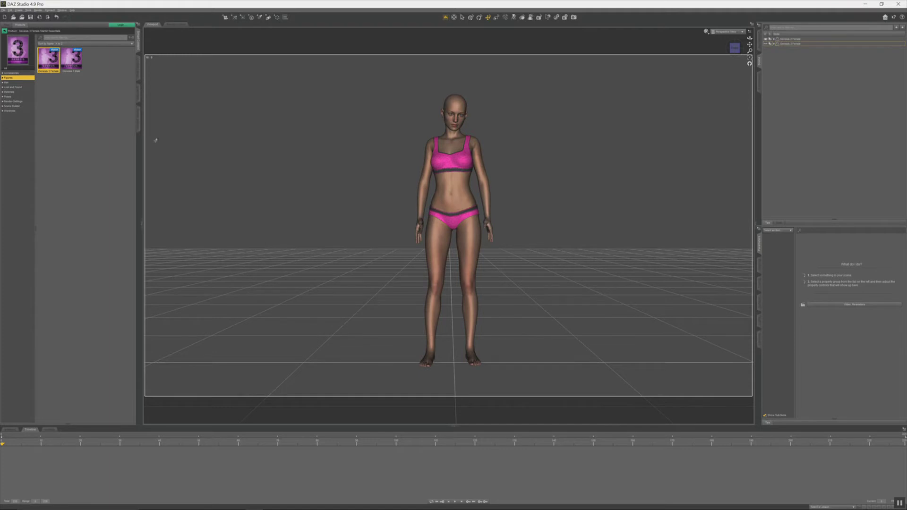
# - Search the content library for the Animation Conversion G2 to G3 script
pyautogui.click(138, 68)
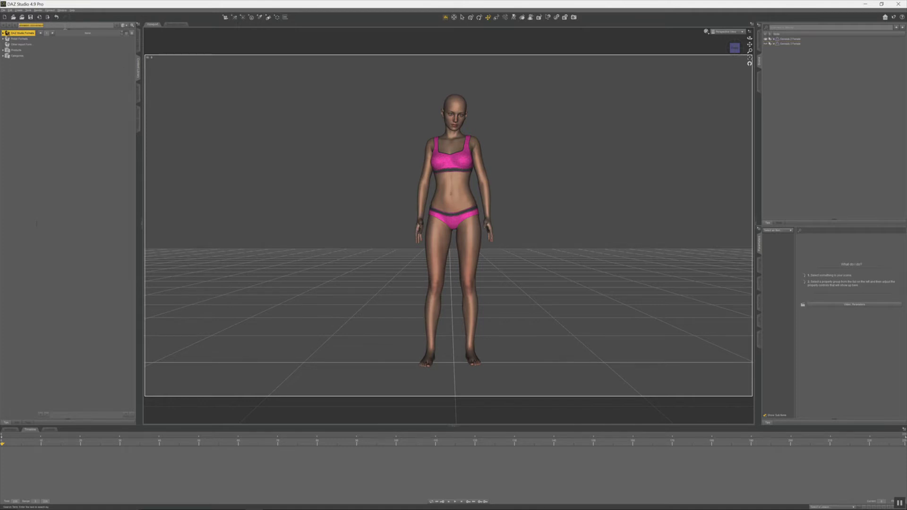
pyautogui.click(133, 25)
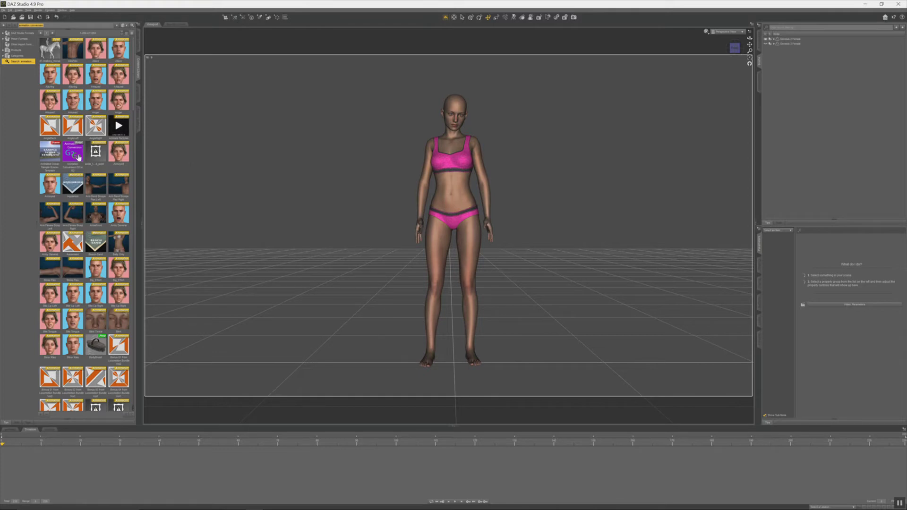
pyautogui.moveTo(78, 157)
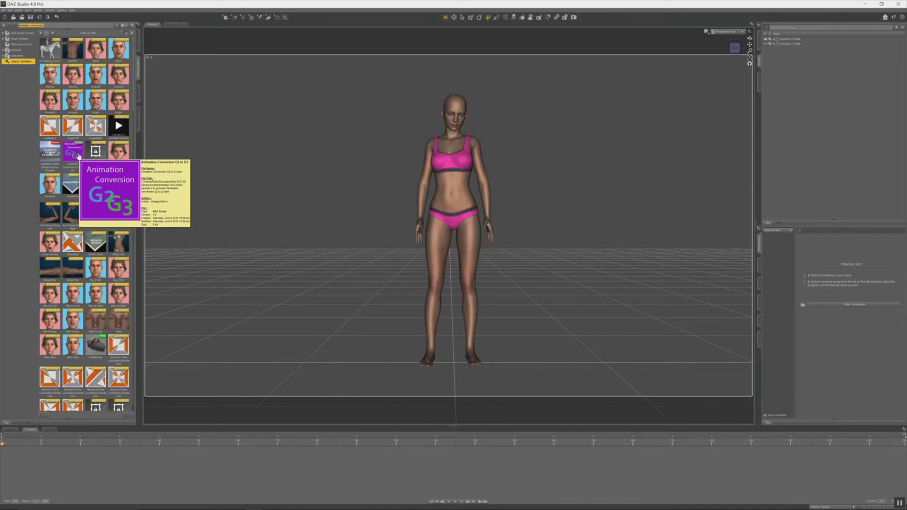
pyautogui.doubleClick(78, 156)
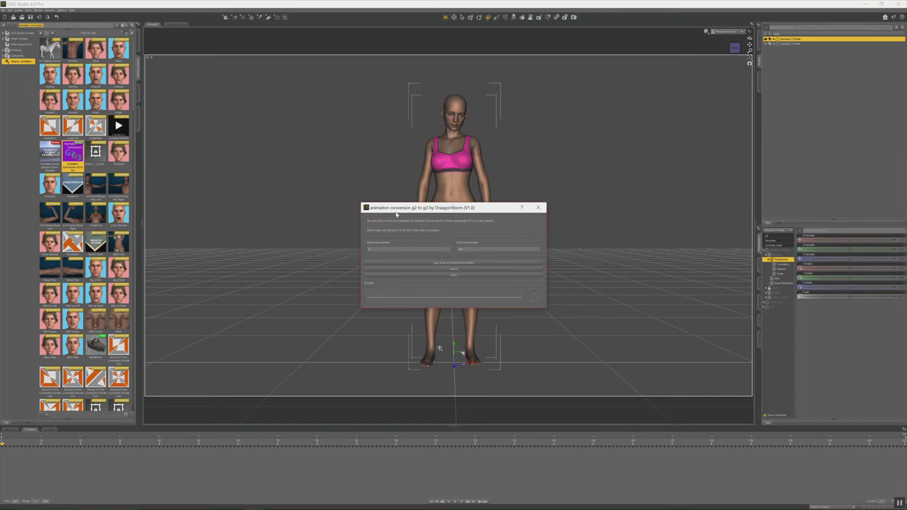
pyautogui.moveTo(397, 210); pyautogui.dragTo(219, 104)
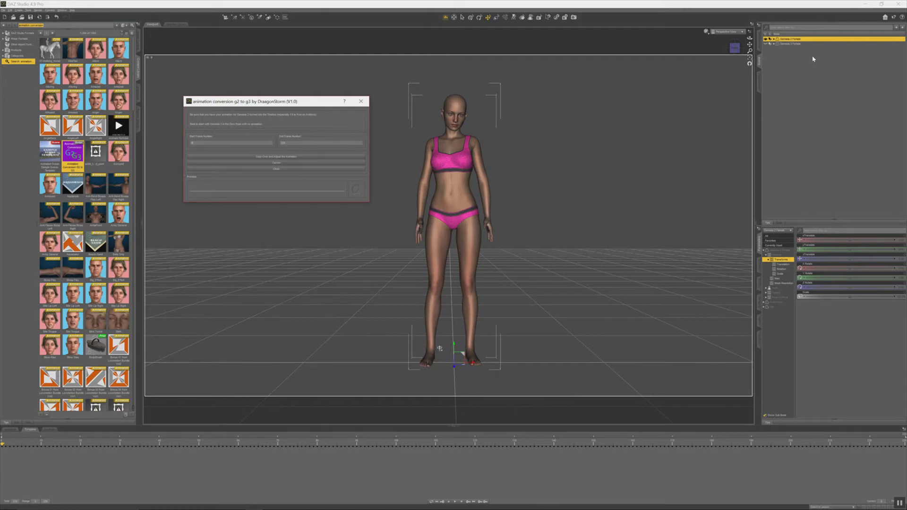
pyautogui.click(361, 103)
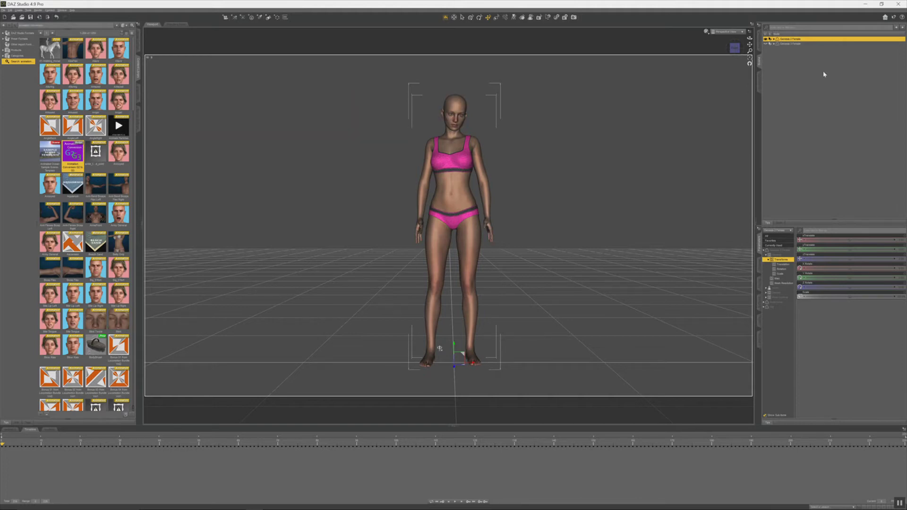
# - Show the hidden Genesis 3 Female and run the Animation Conversion G2 to G3 script to copy the animation onto it, closing the script when done
pyautogui.click(766, 43)
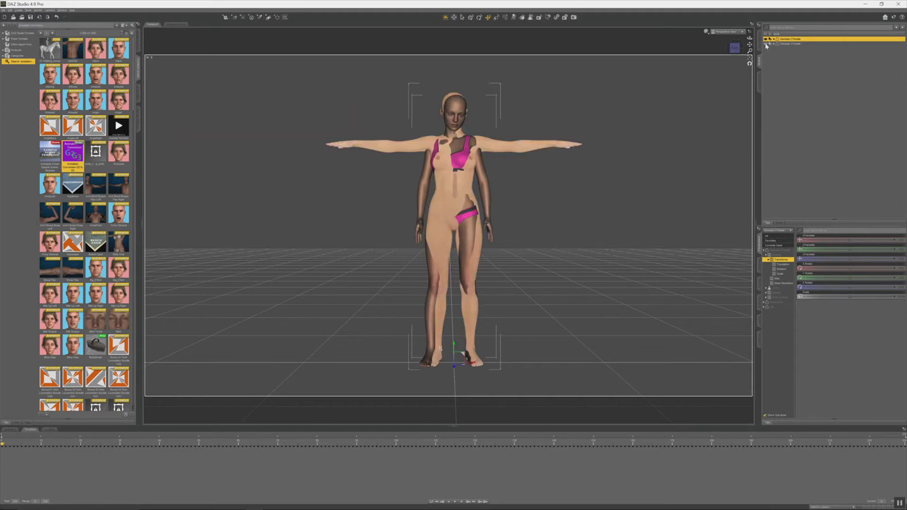
pyautogui.doubleClick(69, 151)
pyautogui.moveTo(456, 210); pyautogui.dragTo(246, 67)
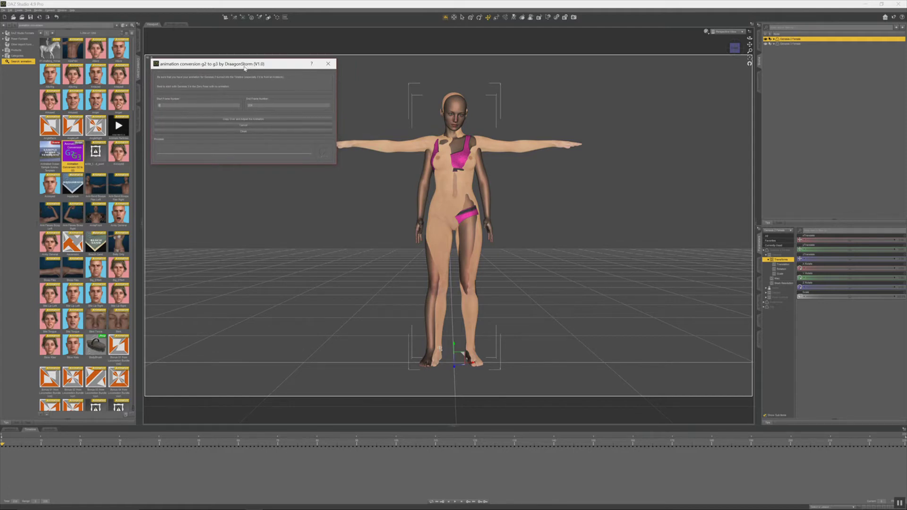
pyautogui.click(232, 120)
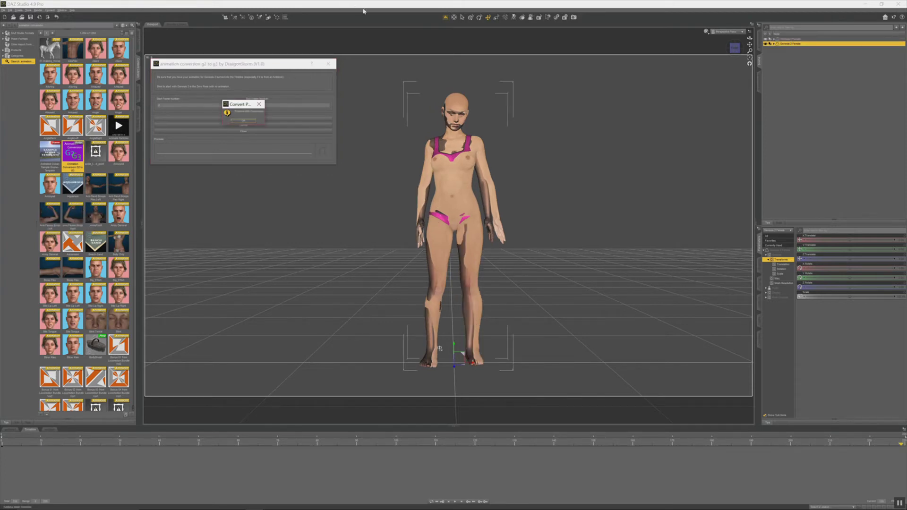
pyautogui.click(244, 121)
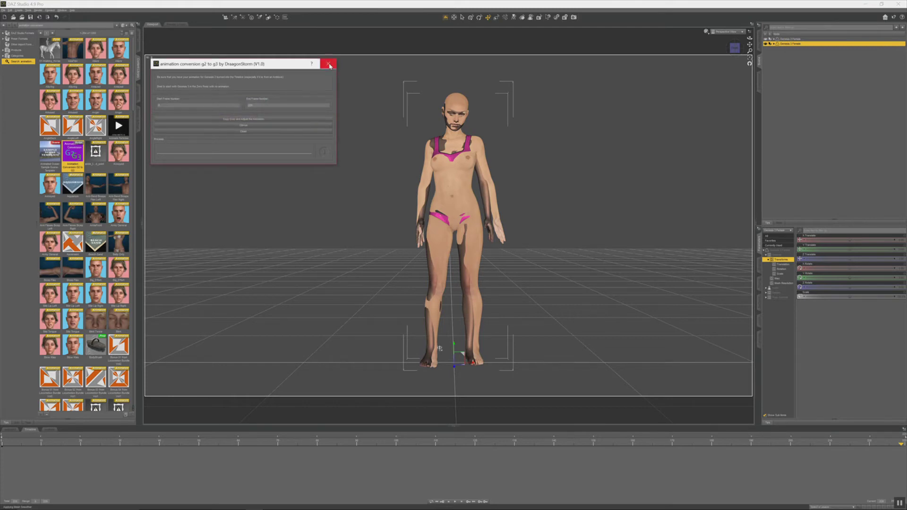
pyautogui.click(328, 64)
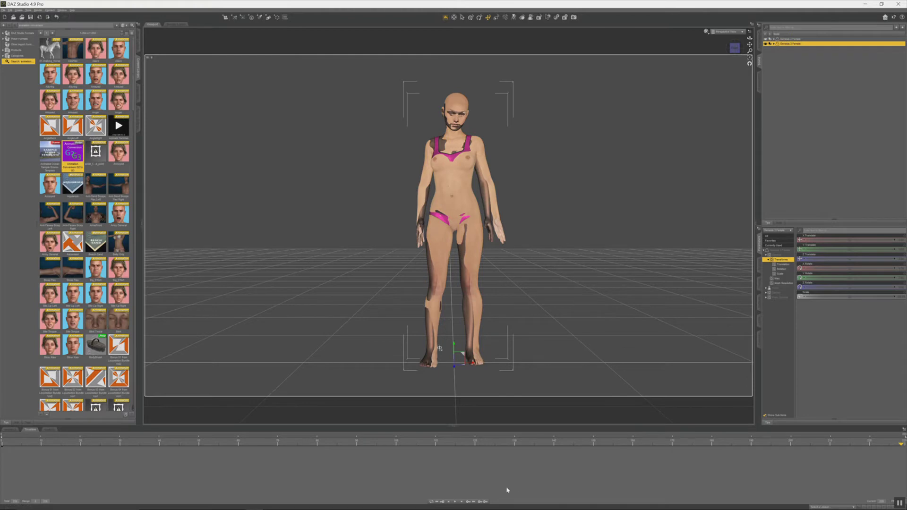
# - Return to the first frame, move the Genesis 3 Female sideways to stand beside the Genesis 2 Female, and dress it in the Basic Wear set
pyautogui.click(435, 503)
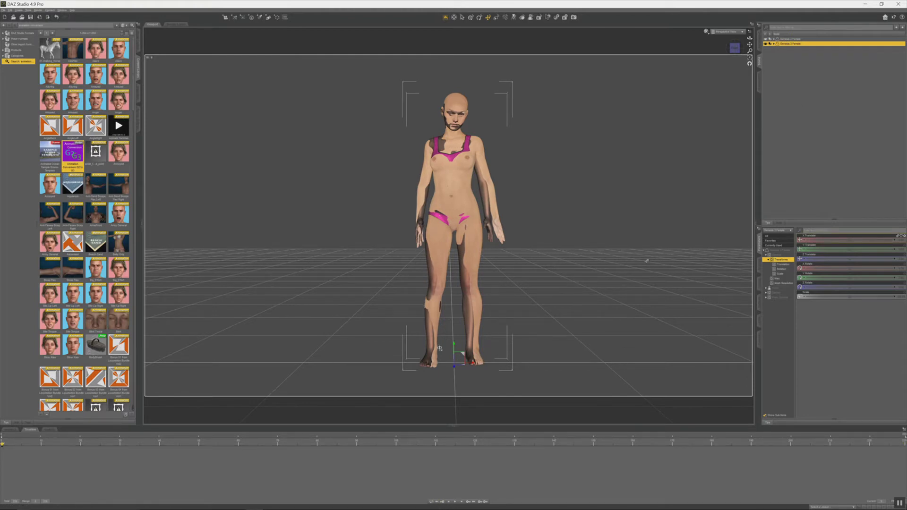
pyautogui.moveTo(439, 349); pyautogui.dragTo(530, 349)
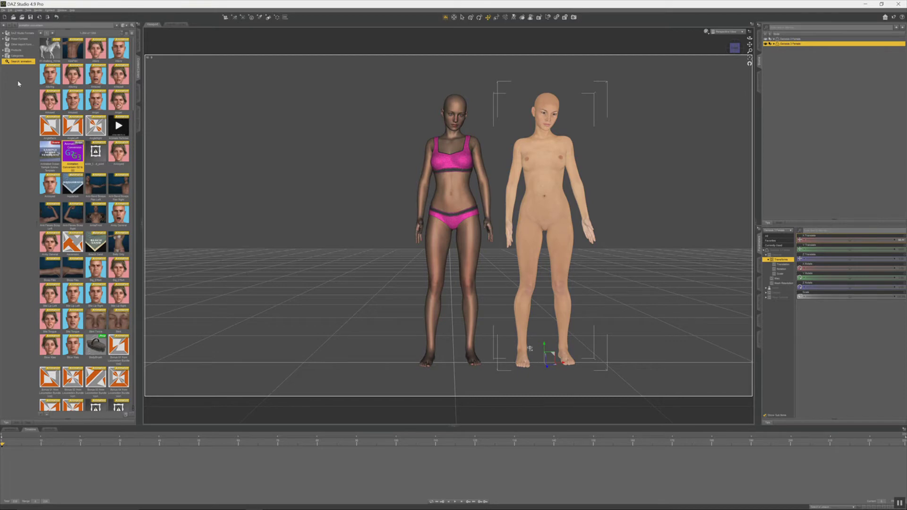
pyautogui.click(138, 41)
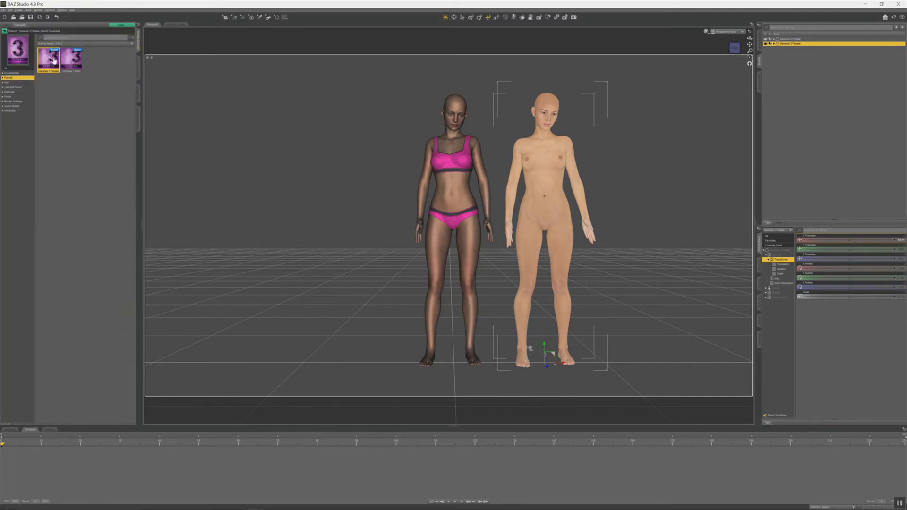
pyautogui.click(12, 111)
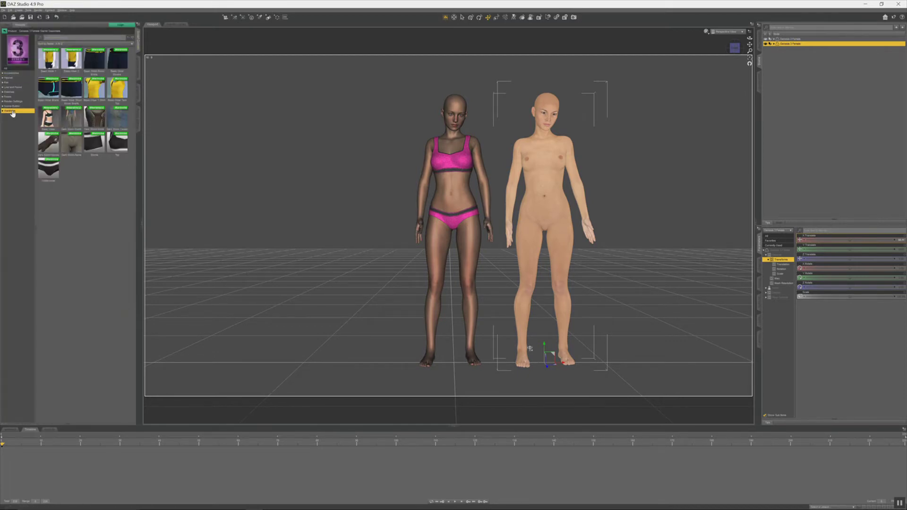
pyautogui.doubleClick(49, 118)
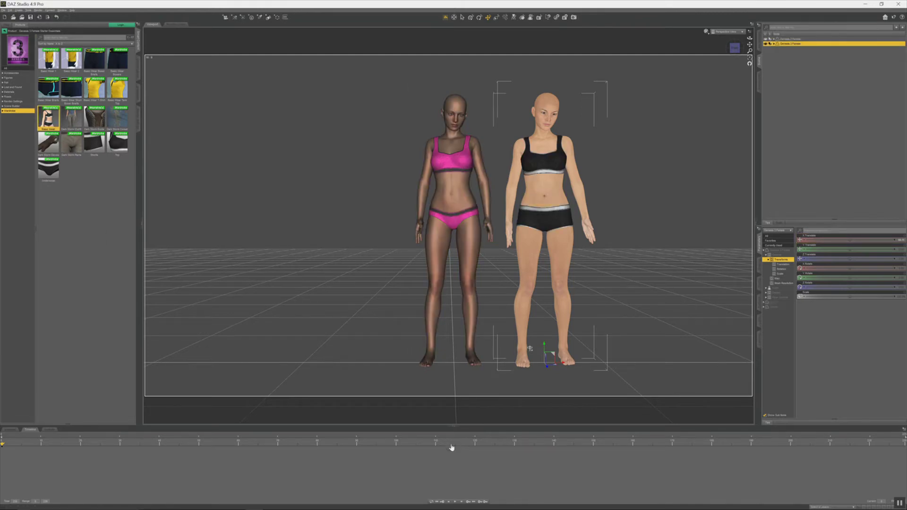
# - Play and scrub the animation, stepping frame by frame around the middle to compare the motion of both figures
pyautogui.click(456, 503)
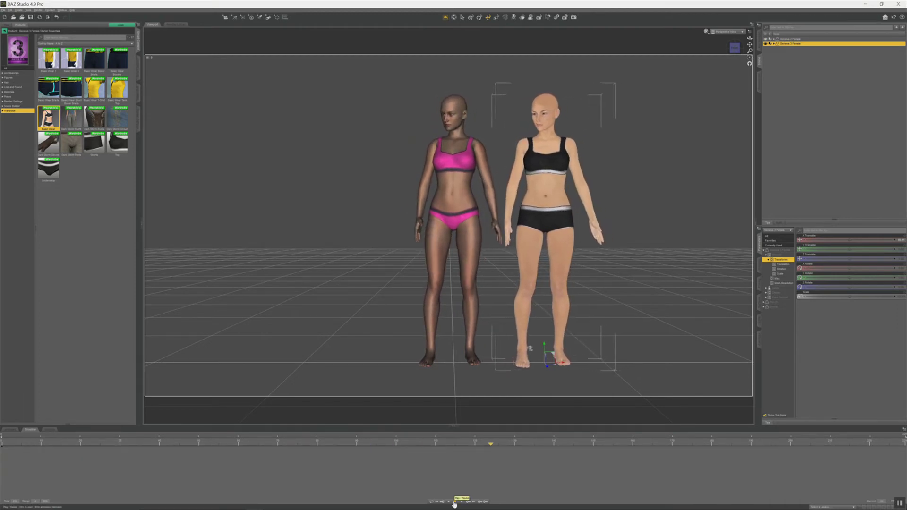
pyautogui.click(454, 504)
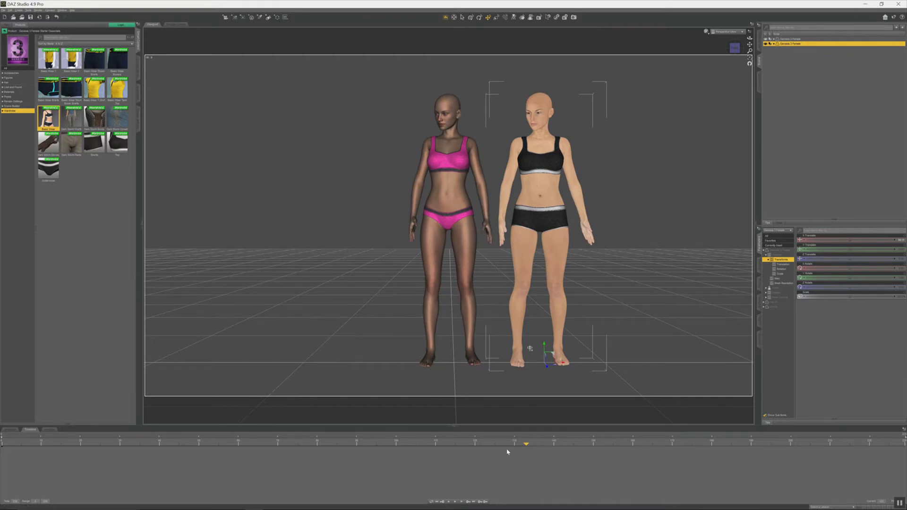
pyautogui.moveTo(455, 448)
pyautogui.mouseDown()
pyautogui.moveTo(461, 443)
pyautogui.moveTo(251, 429)
pyautogui.moveTo(8, 458)
pyautogui.moveTo(298, 471)
pyautogui.moveTo(513, 448)
pyautogui.moveTo(906, 447)
pyautogui.moveTo(763, 456)
pyautogui.moveTo(600, 486)
pyautogui.moveTo(397, 454)
pyautogui.moveTo(510, 454)
pyautogui.moveTo(463, 460)
pyautogui.mouseUp()
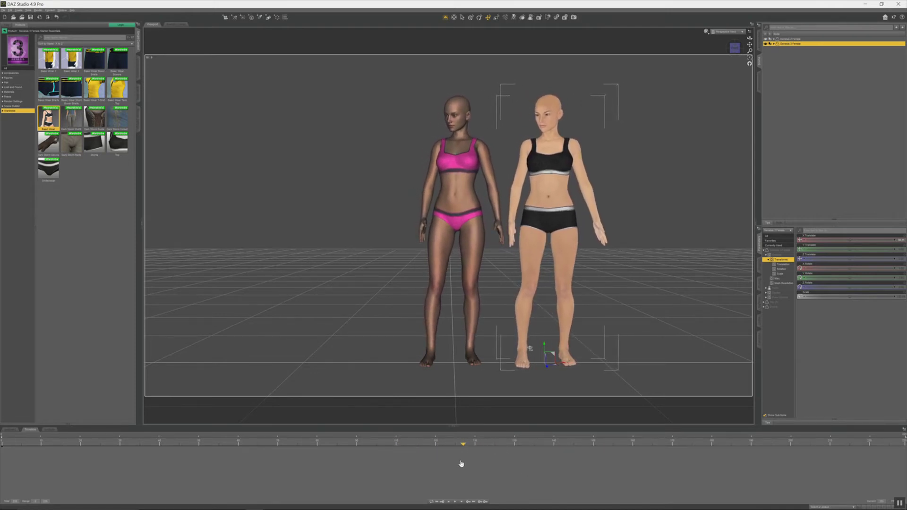
pyautogui.click(449, 501)
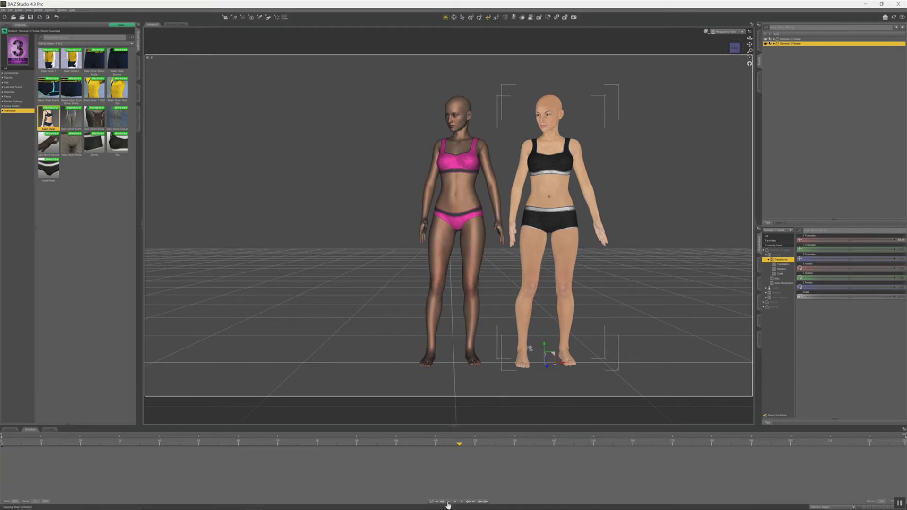
pyautogui.click(462, 502)
pyautogui.click(463, 502)
pyautogui.click(462, 502)
pyautogui.click(463, 502)
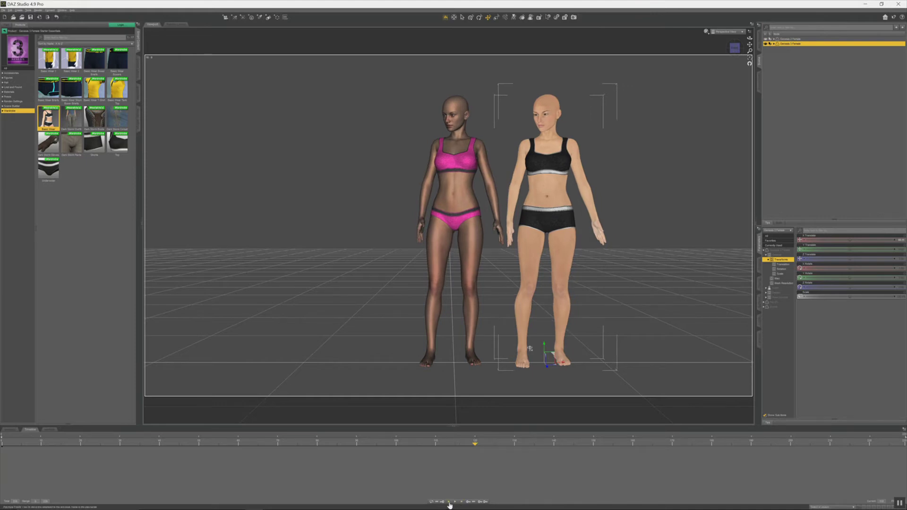
pyautogui.click(448, 503)
pyautogui.click(462, 502)
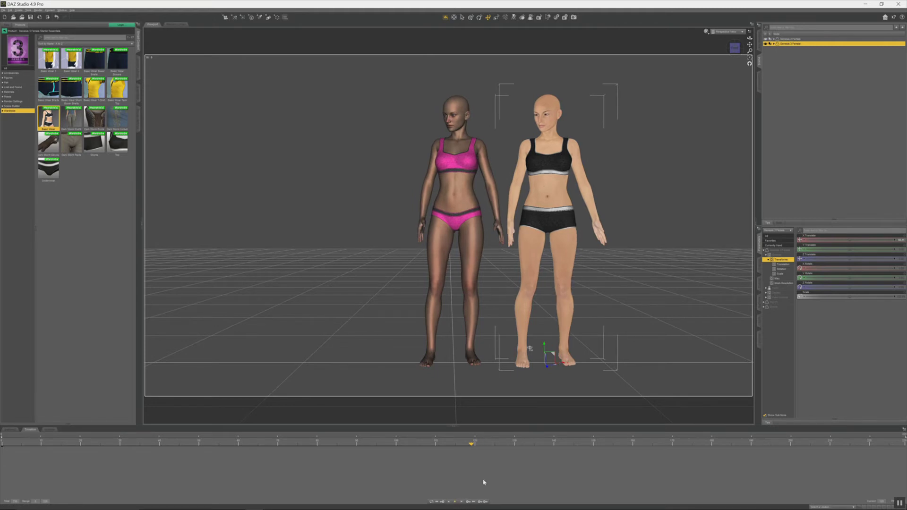
# - Select the Genesis 3 Female's left thigh bend bone and step between neighbouring frames to examine the leg's movement
pyautogui.click(561, 267)
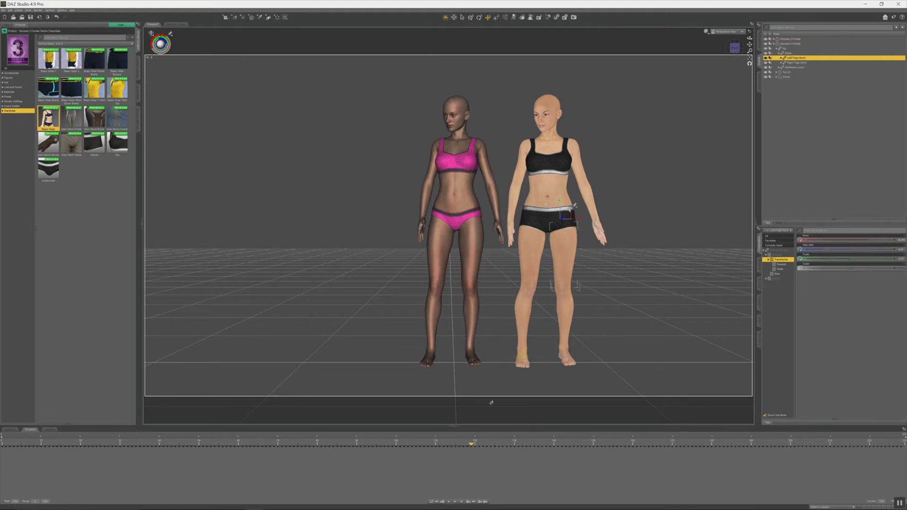
pyautogui.click(461, 503)
pyautogui.click(456, 503)
pyautogui.click(462, 503)
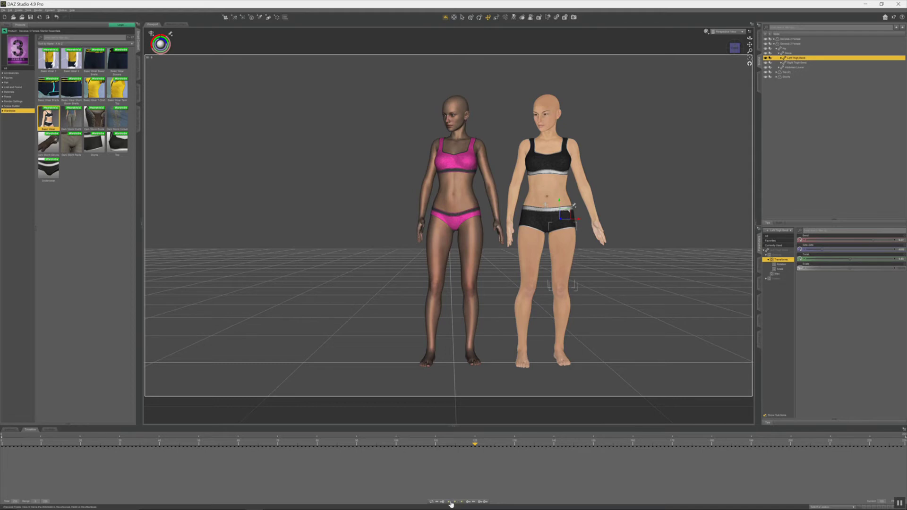
pyautogui.click(455, 503)
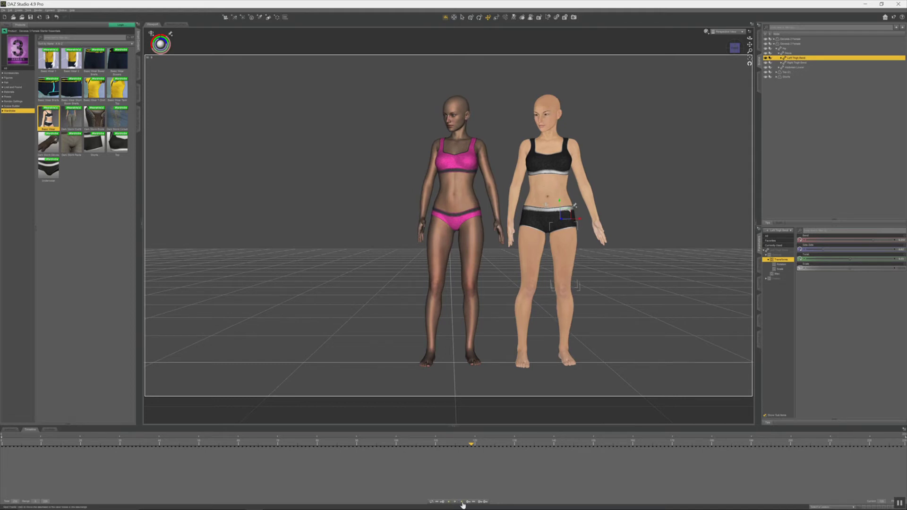
pyautogui.click(463, 503)
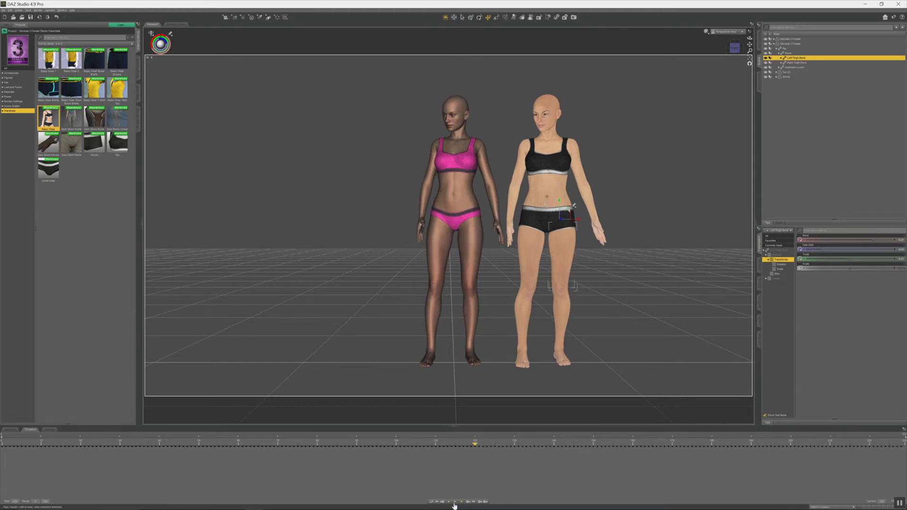
# - Play the rest of the animation, scrub to its end and back to the first frame, and deselect the thigh bone
pyautogui.click(455, 505)
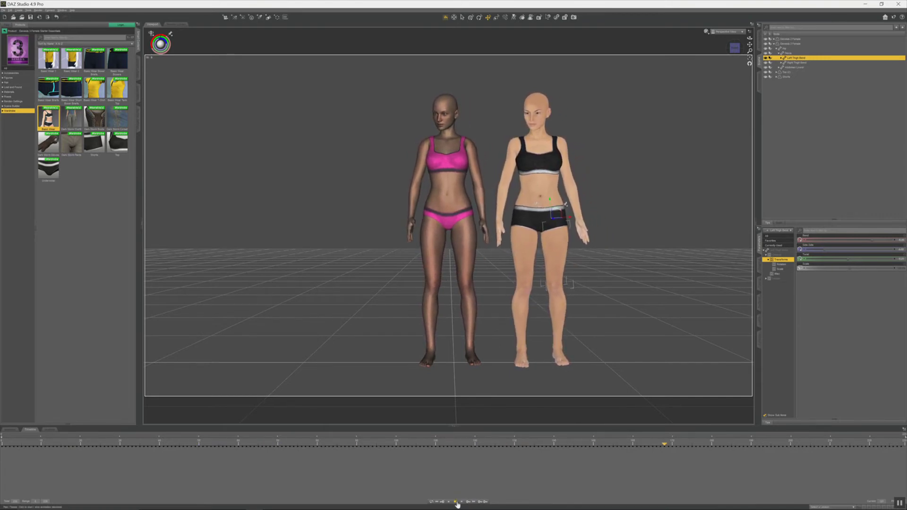
pyautogui.click(465, 502)
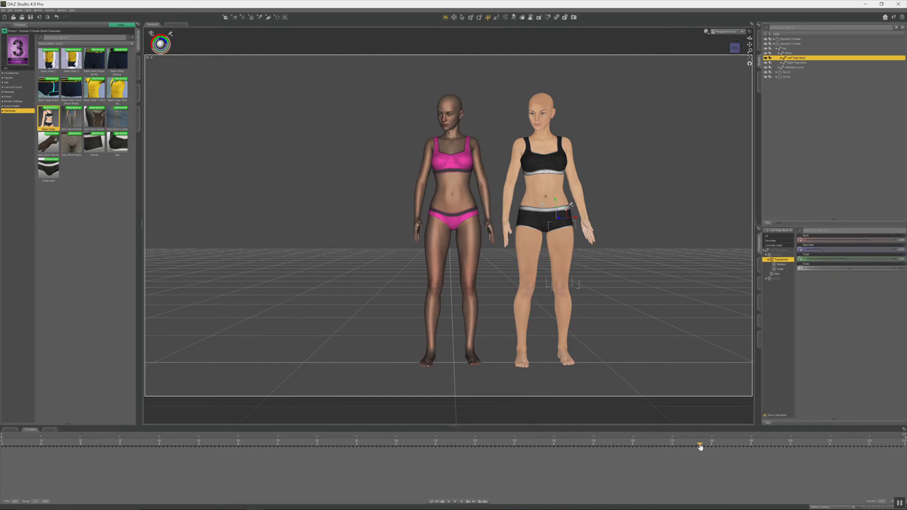
pyautogui.moveTo(701, 447); pyautogui.dragTo(900, 445)
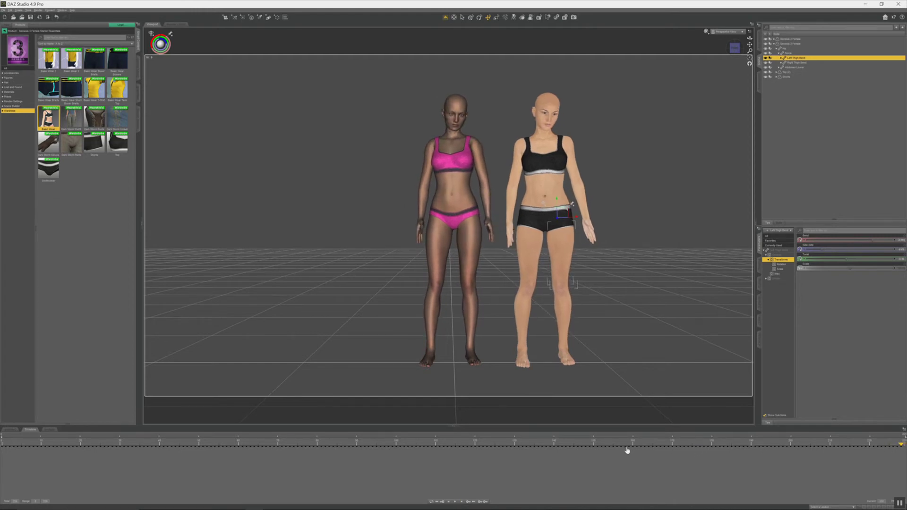
pyautogui.moveTo(246, 444); pyautogui.dragTo(1, 441)
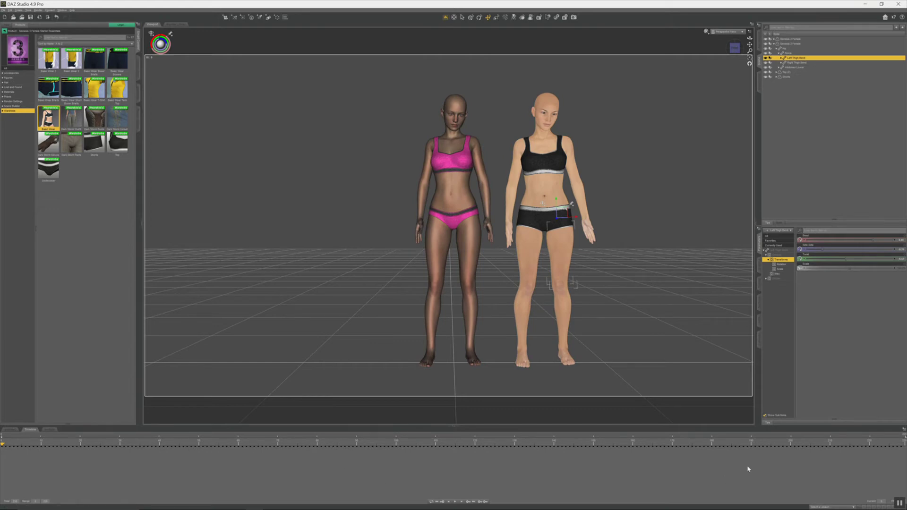
pyautogui.click(595, 96)
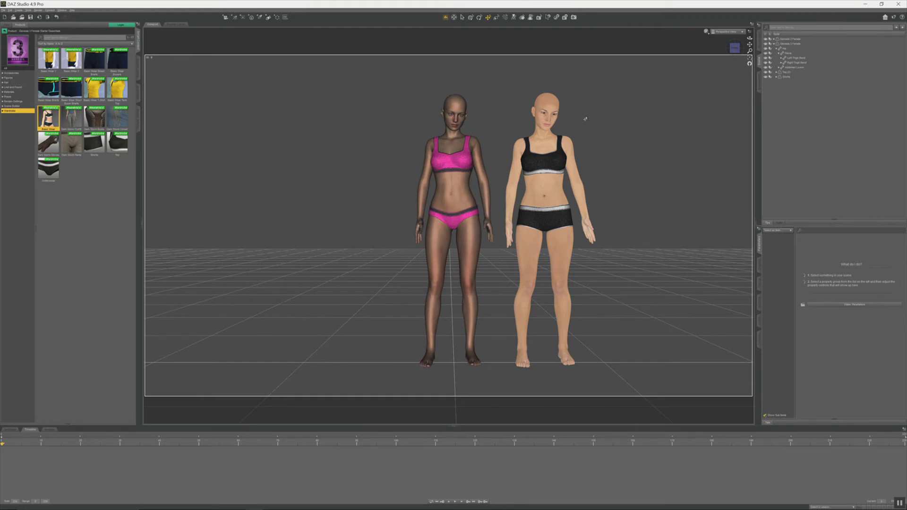
pyautogui.click(774, 44)
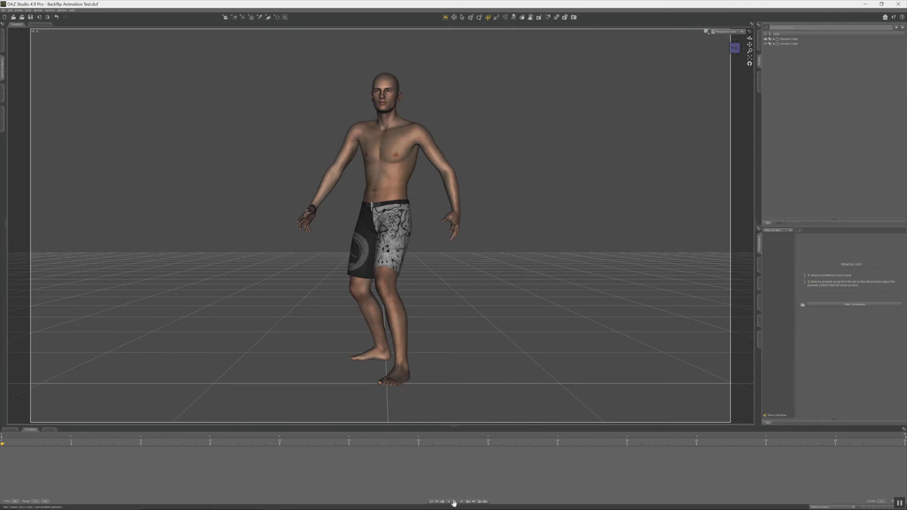
# - Play the Genesis 2 Male's backflip animation and show the hidden Genesis 3 Male with his shorts
pyautogui.click(454, 501)
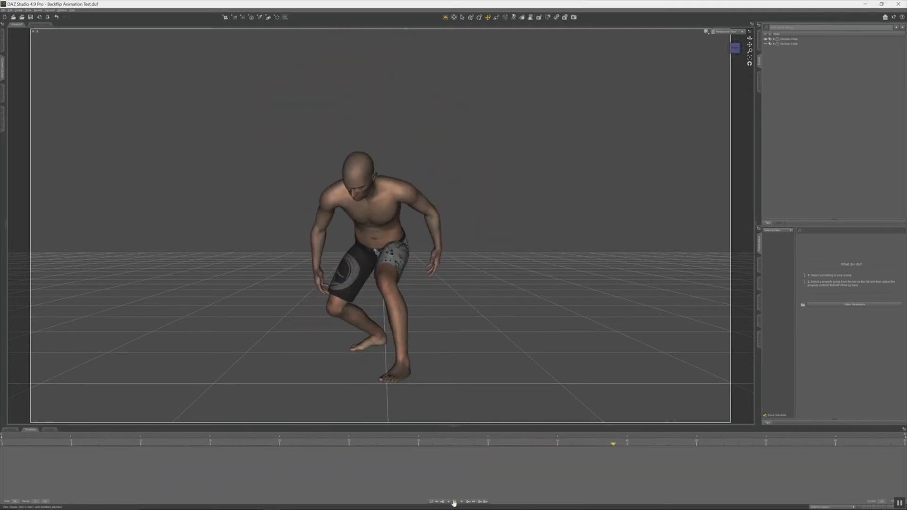
pyautogui.click(454, 501)
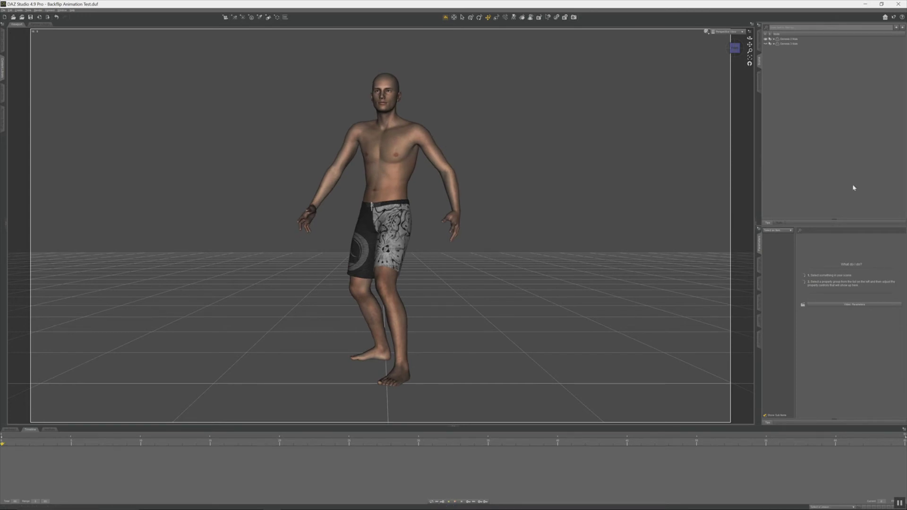
pyautogui.click(774, 45)
pyautogui.click(767, 49)
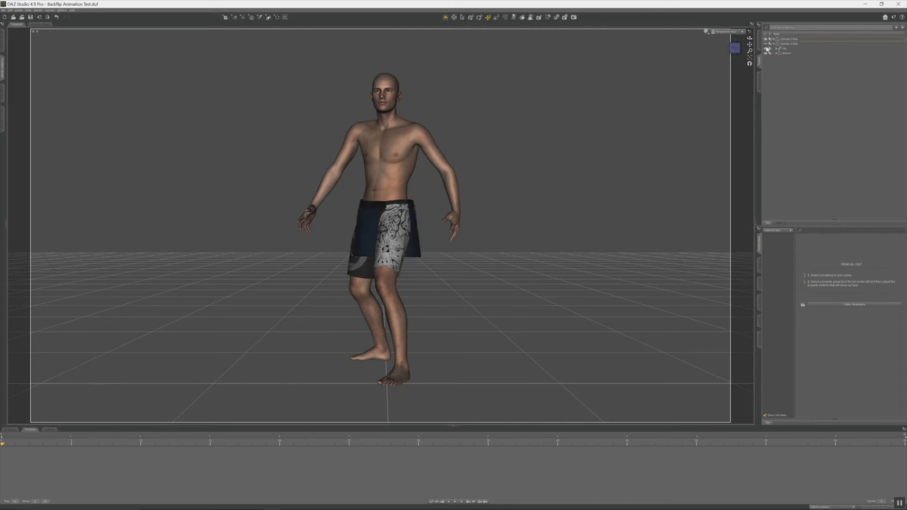
pyautogui.click(766, 44)
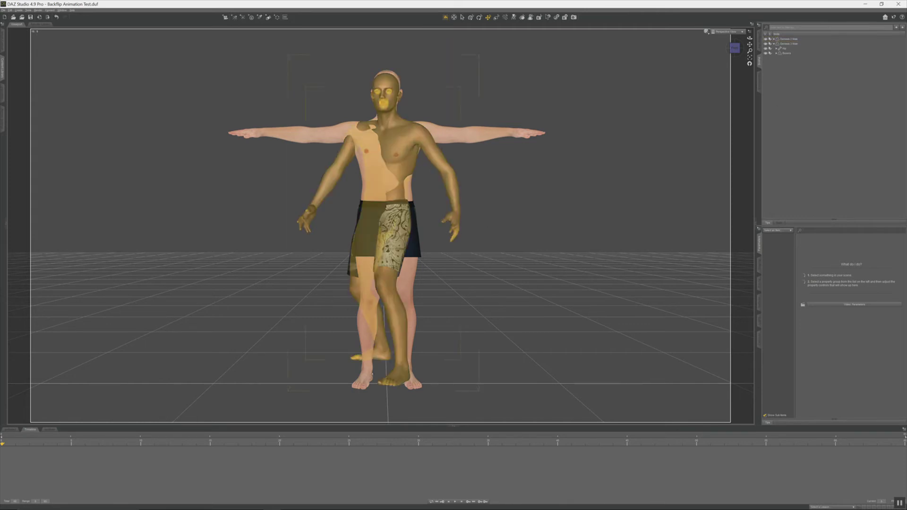
# - Try to run the Animation Conversion G2 to G3 script on the scene with the Genesis 2 Male and Genesis 3 Male
pyautogui.click(2, 74)
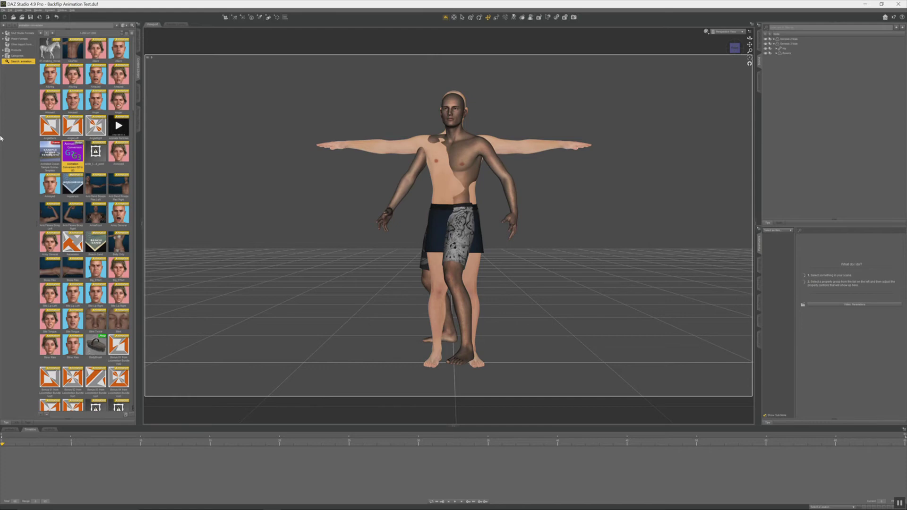
pyautogui.doubleClick(80, 158)
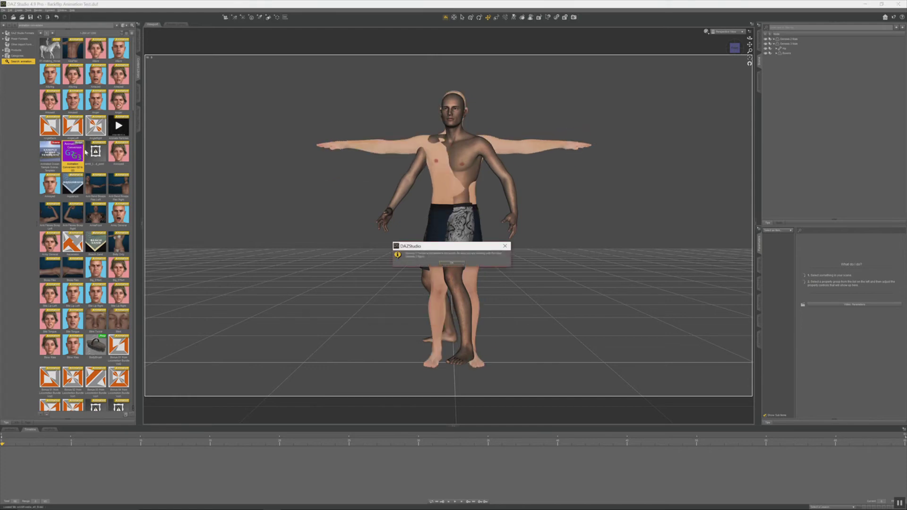
pyautogui.click(454, 266)
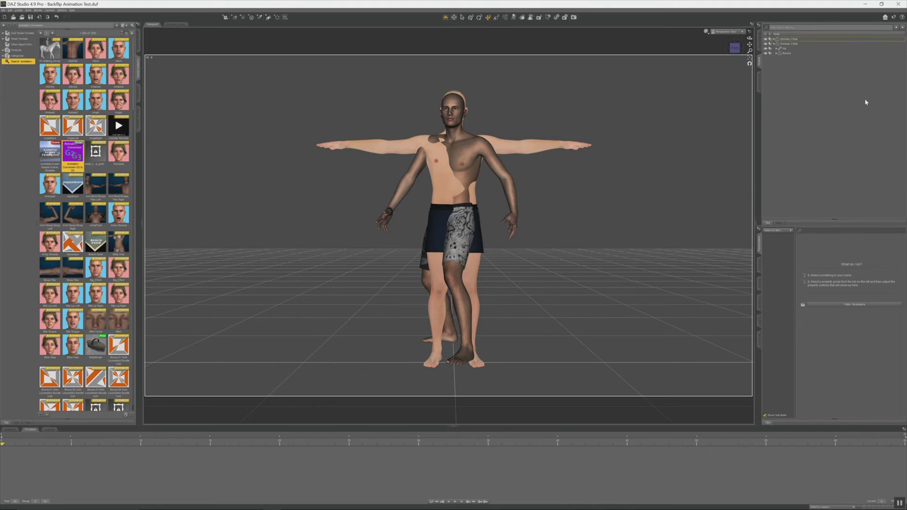
# - Rename the Genesis 2 Male figure as Genesis 2 Female in the scene list and select the Genesis 3 Male figure
pyautogui.click(798, 40)
pyautogui.doubleClick(798, 41)
pyautogui.moveTo(794, 40); pyautogui.dragTo(824, 43)
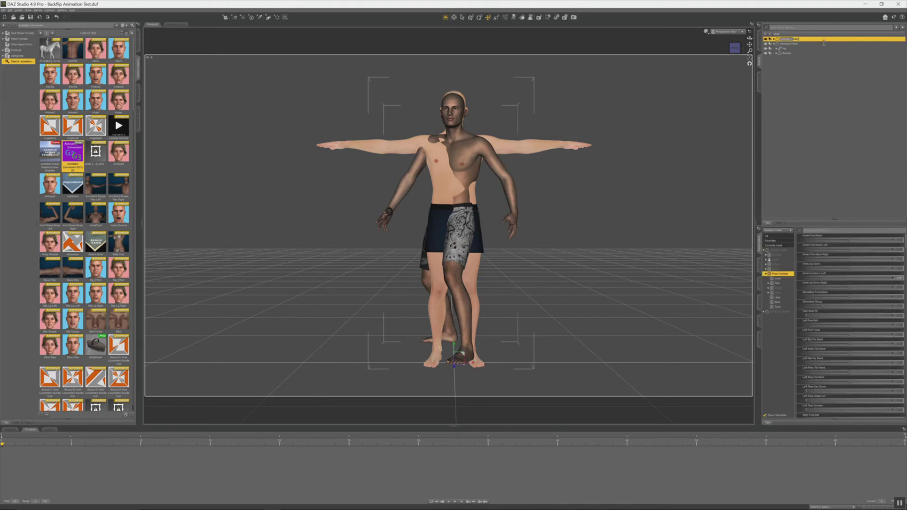
pyautogui.write('Fem')
pyautogui.click(798, 44)
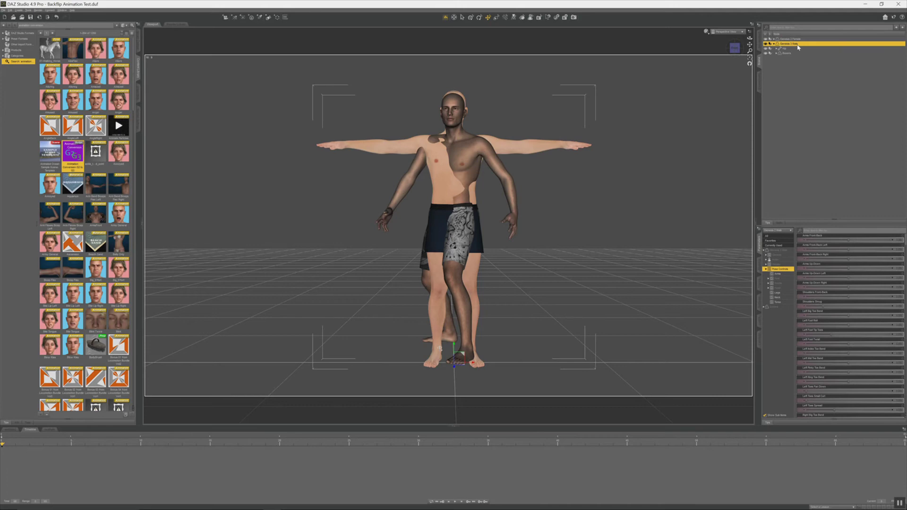
# - Rename the Genesis 3 Male figure as Genesis 3 Female and convert the backflip animation with the Animation Conversion G2 to G3 script
pyautogui.doubleClick(798, 44)
pyautogui.click(838, 112)
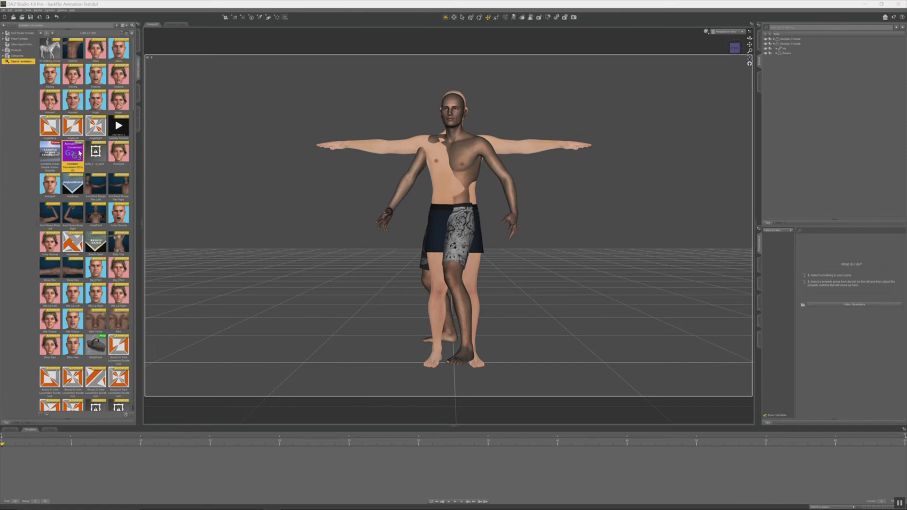
pyautogui.doubleClick(76, 154)
pyautogui.moveTo(414, 213); pyautogui.dragTo(199, 81)
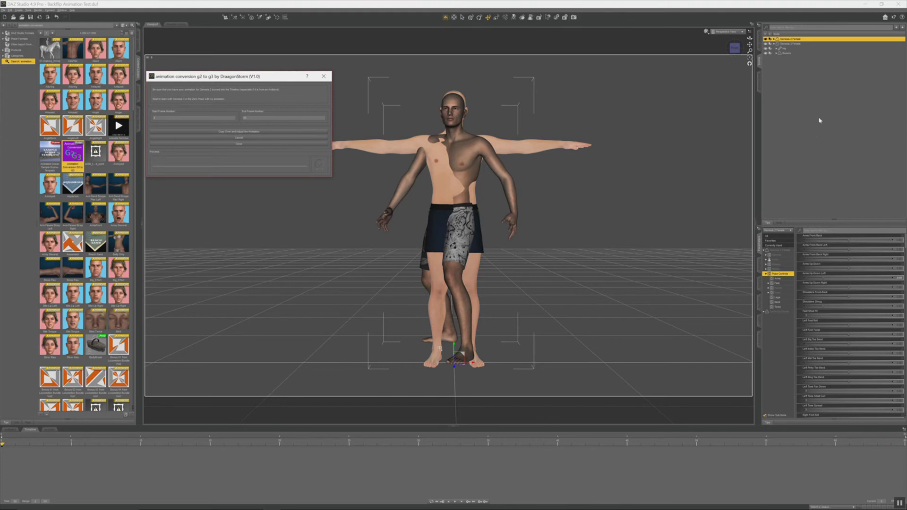
pyautogui.click(240, 135)
pyautogui.moveTo(239, 78); pyautogui.dragTo(227, 36)
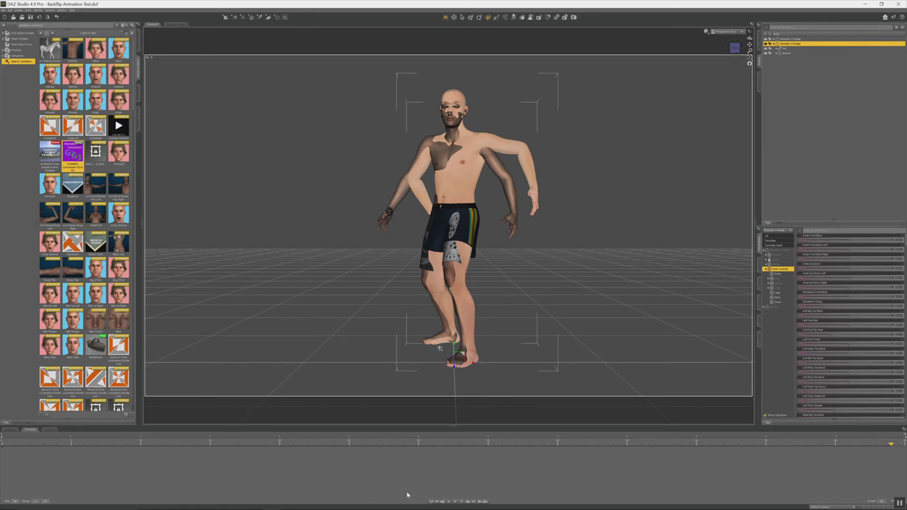
# - Return to the first frame and clear the animation of the Genesis 3 figure's Right Shoulder Twist bone
pyautogui.click(437, 501)
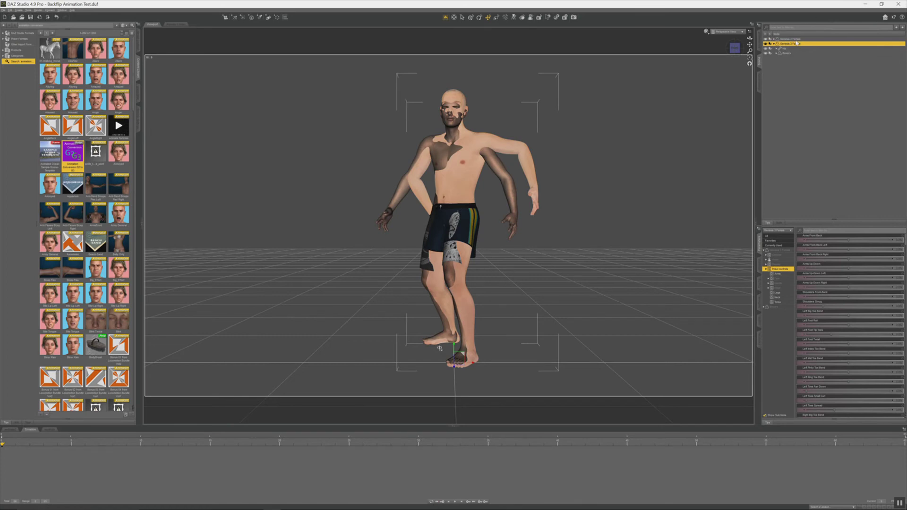
pyautogui.click(773, 44)
pyautogui.click(419, 196)
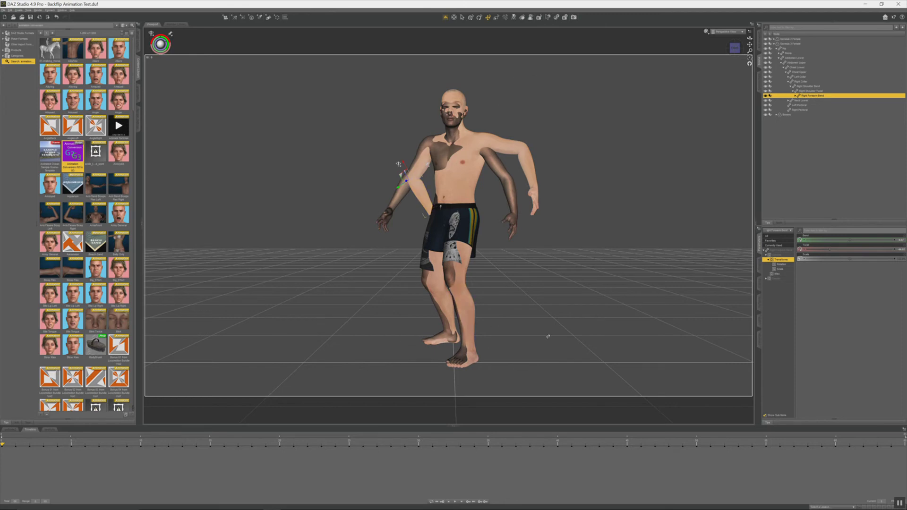
pyautogui.click(812, 92)
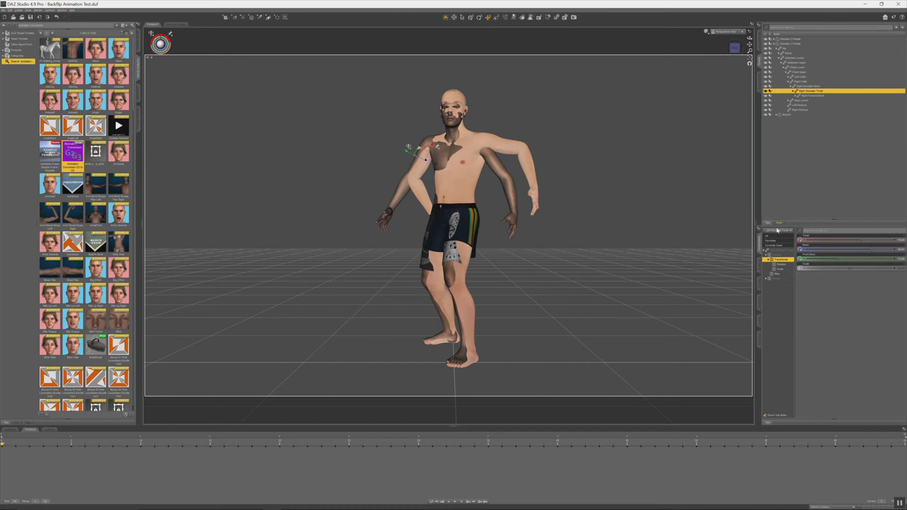
pyautogui.rightClick(762, 245)
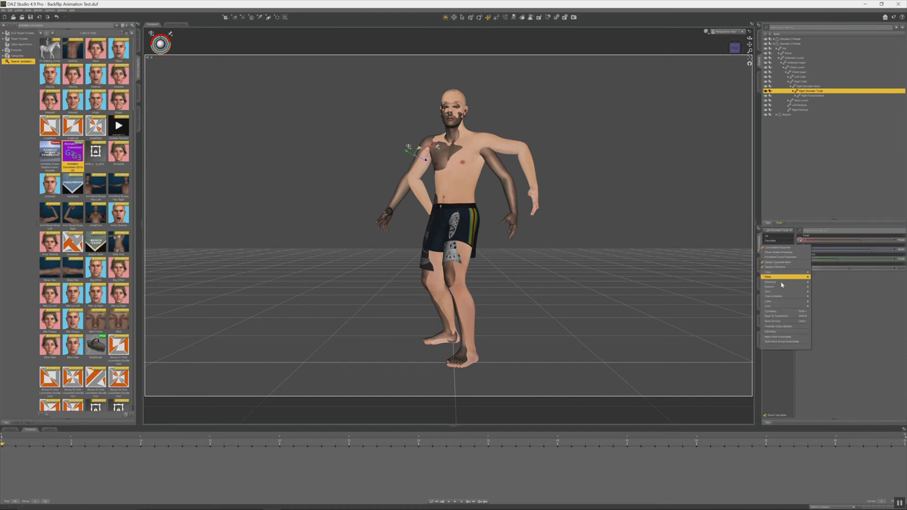
pyautogui.moveTo(782, 285)
pyautogui.click(839, 313)
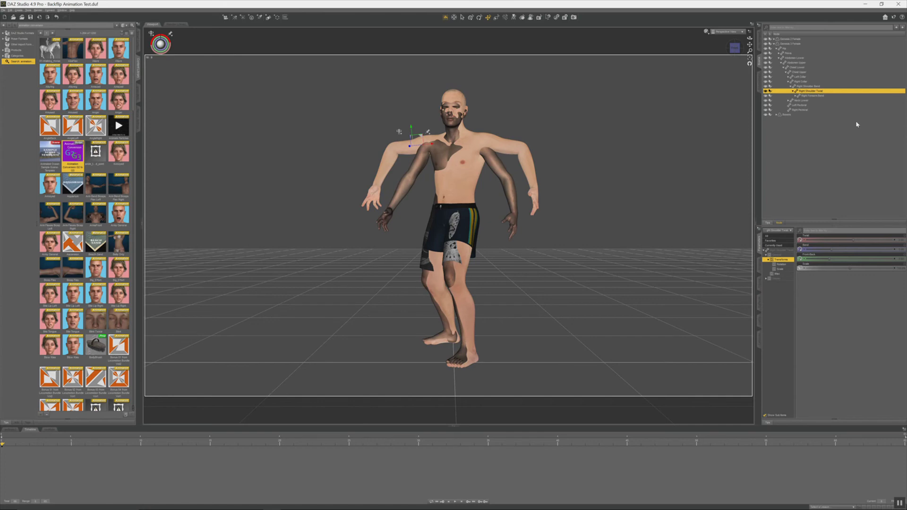
# - Clear the animation of the Genesis 3 figure's Left Shoulder Twist bone
pyautogui.click(529, 158)
pyautogui.click(816, 87)
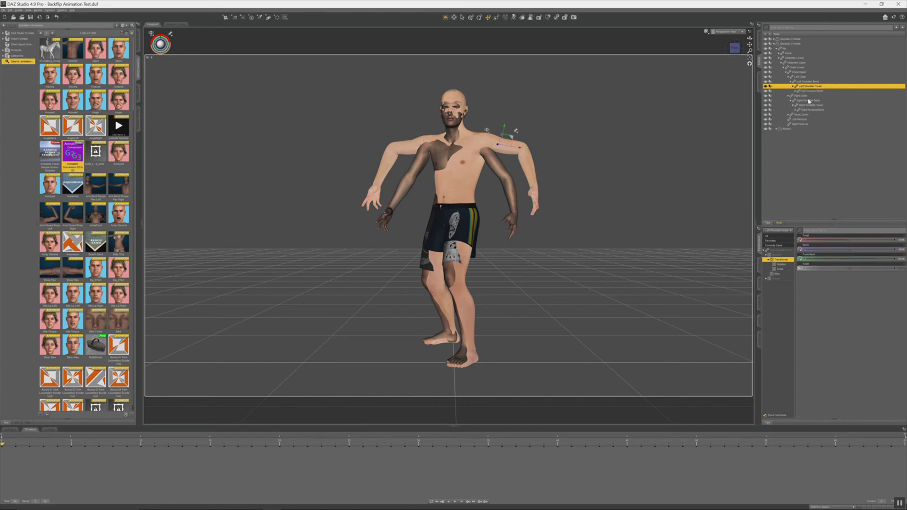
pyautogui.rightClick(760, 246)
pyautogui.moveTo(801, 297)
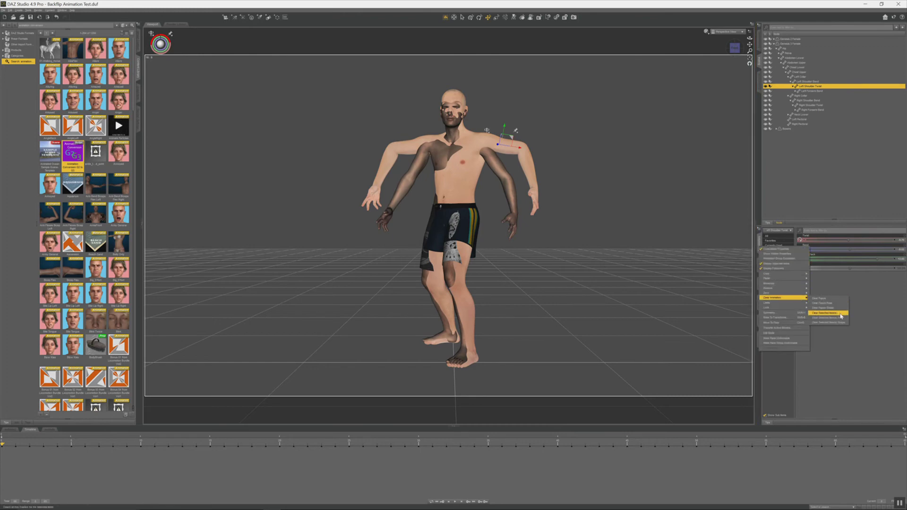
pyautogui.click(830, 303)
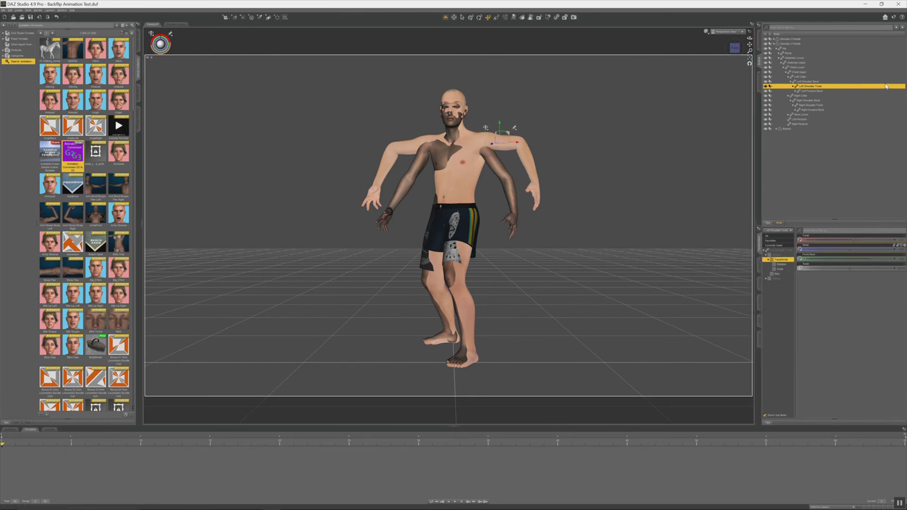
# - Clear the animation of the Genesis 3 figure's Left Forearm Bend bone
pyautogui.click(813, 91)
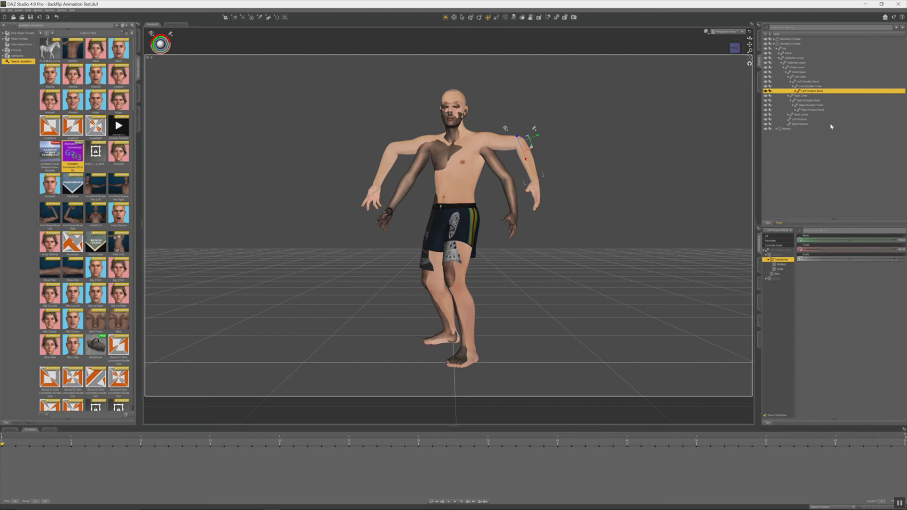
pyautogui.click(759, 249)
pyautogui.moveTo(782, 290)
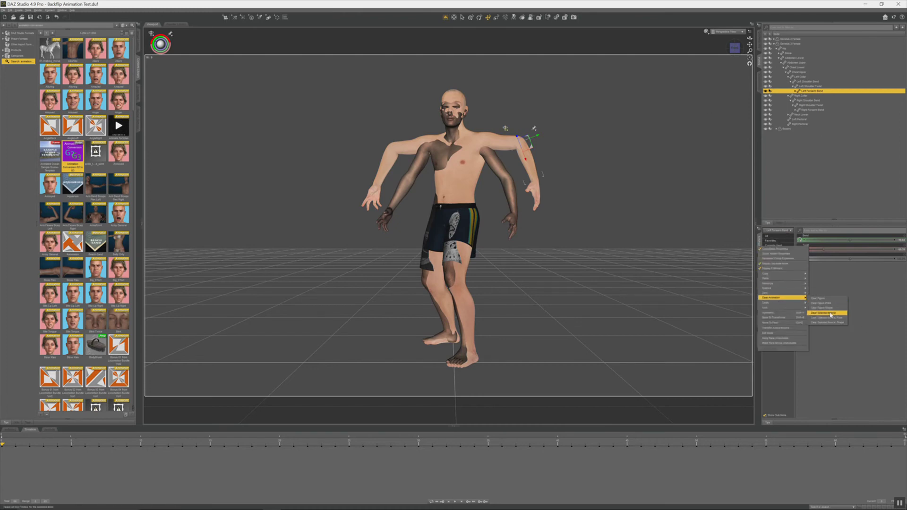
pyautogui.click(829, 311)
# - Clear the animation of the Genesis 3 figure's Right Forearm Bend bone
pyautogui.click(385, 171)
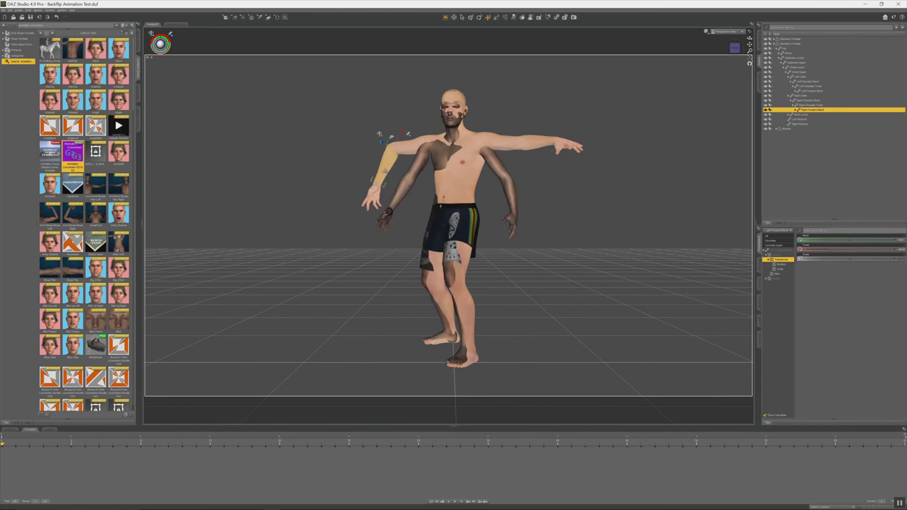
pyautogui.click(758, 248)
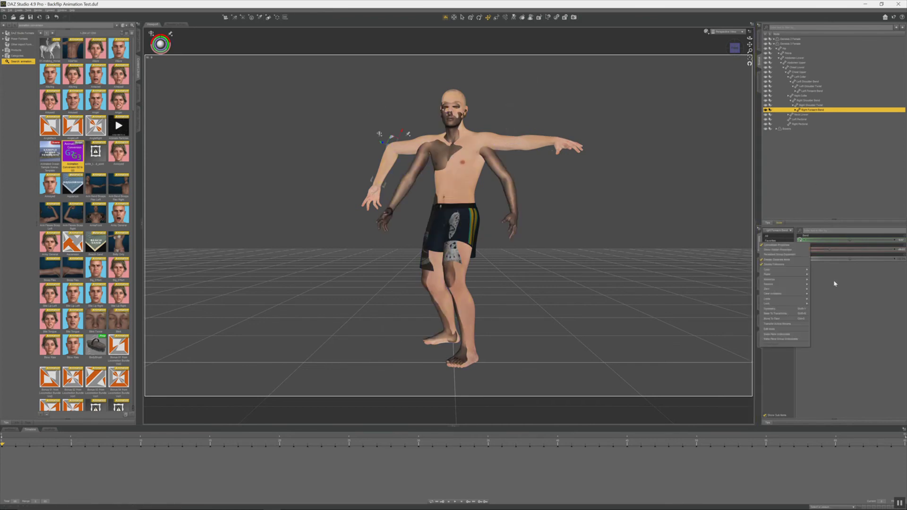
pyautogui.moveTo(800, 295)
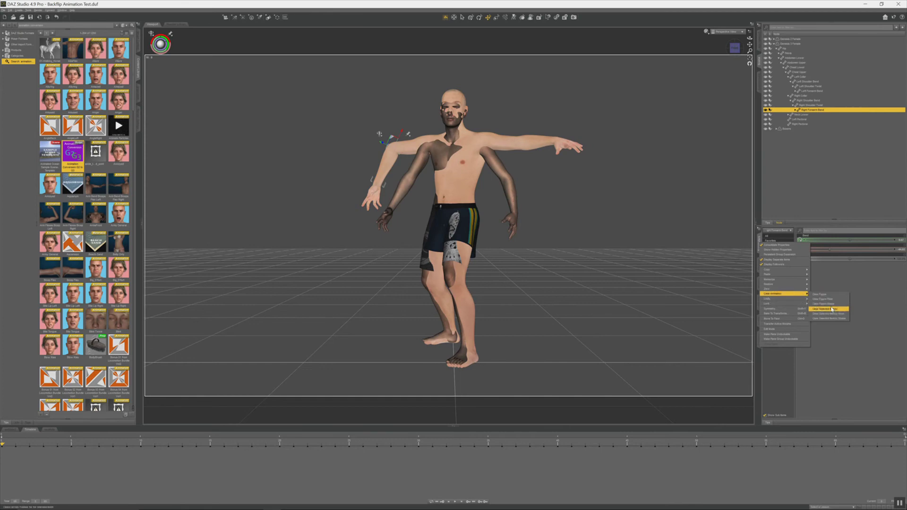
pyautogui.click(829, 307)
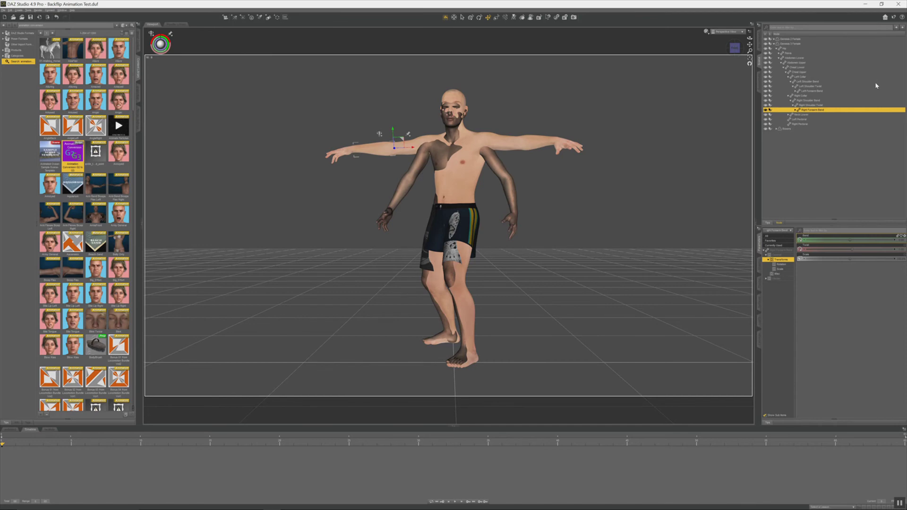
# - Hide the content library and lower both arms of the Genesis 3 figure with the Arms Up-Down pose control to match Genesis 2
pyautogui.click(774, 44)
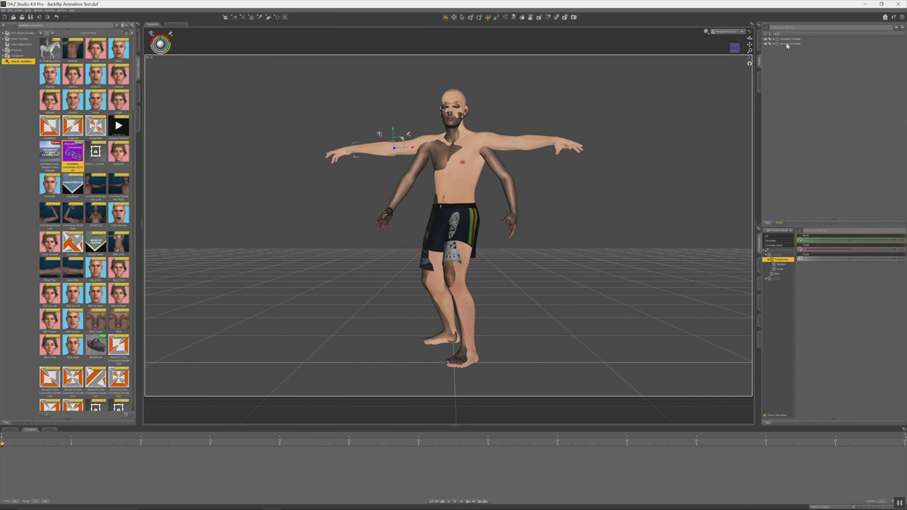
pyautogui.click(788, 44)
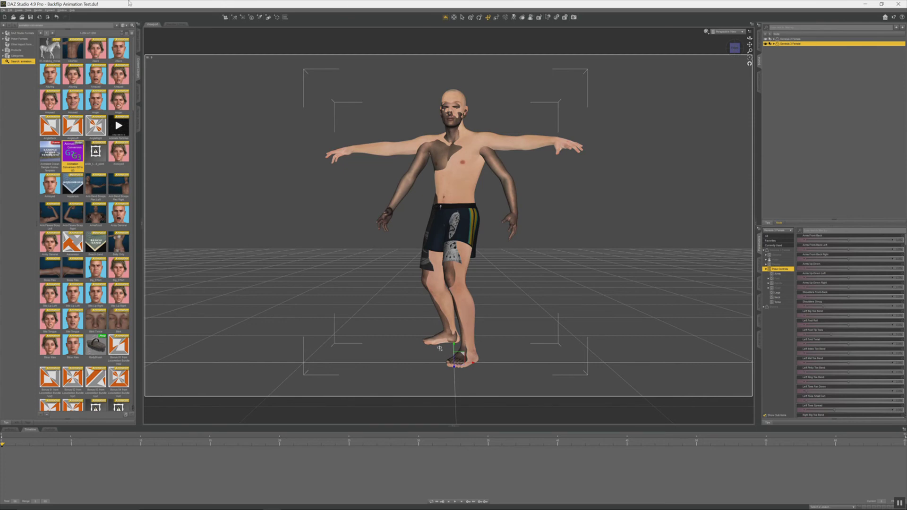
pyautogui.click(138, 70)
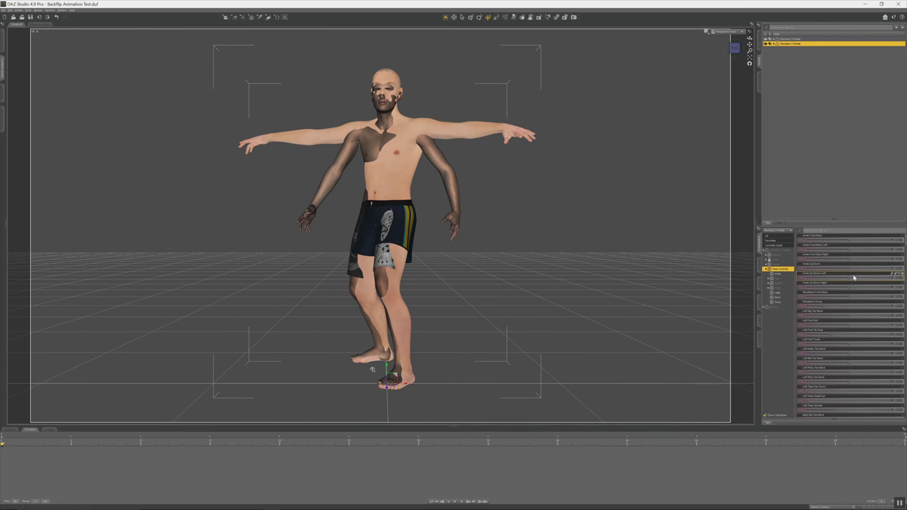
pyautogui.moveTo(848, 269); pyautogui.dragTo(819, 278)
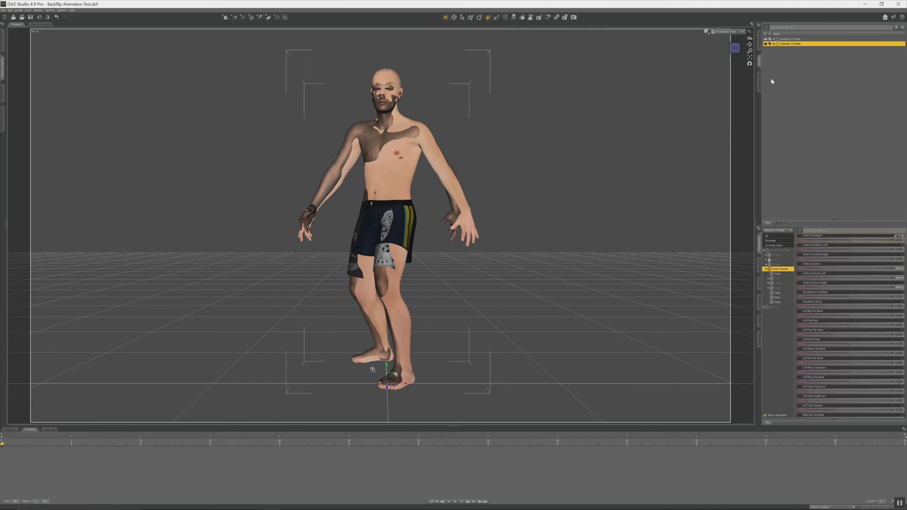
# - Adjust the Bend of the Genesis 3 figure's left and right forearms to follow the Genesis 2 figure's arms
pyautogui.click(773, 44)
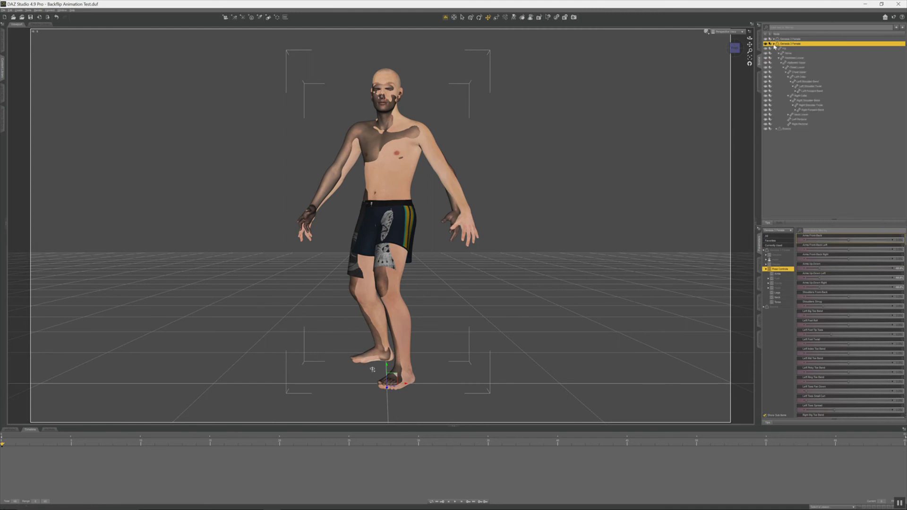
pyautogui.click(820, 92)
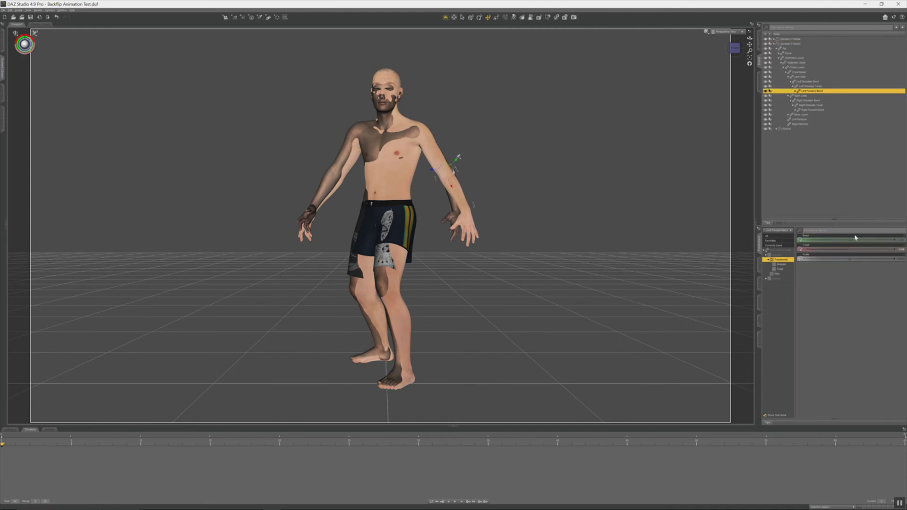
pyautogui.moveTo(849, 240); pyautogui.dragTo(844, 241)
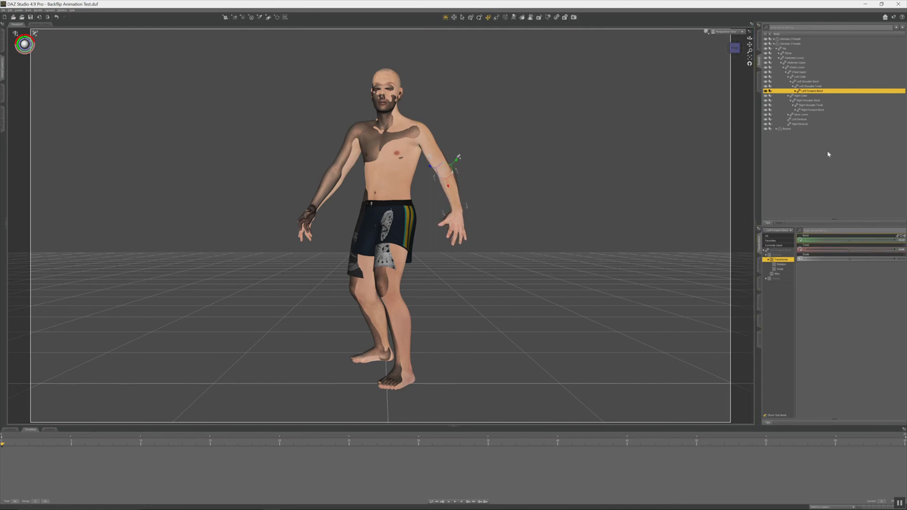
pyautogui.click(813, 110)
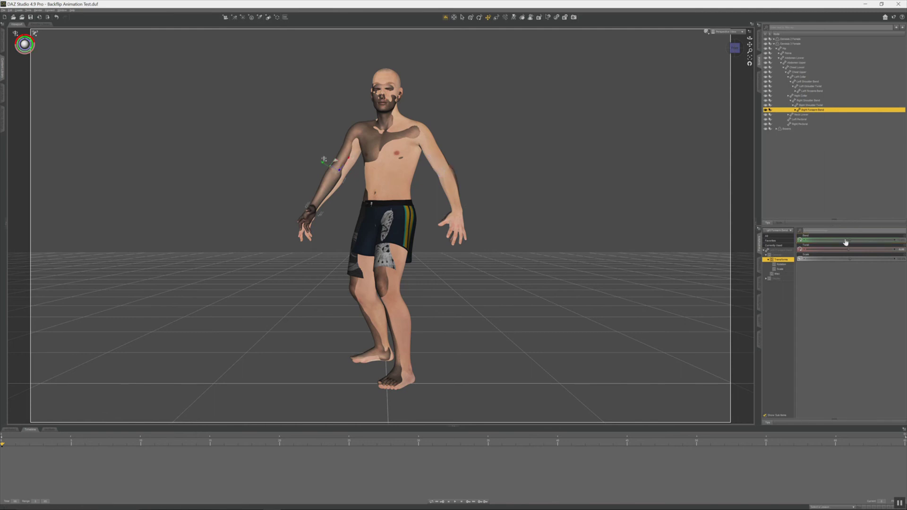
pyautogui.moveTo(850, 241); pyautogui.dragTo(864, 240)
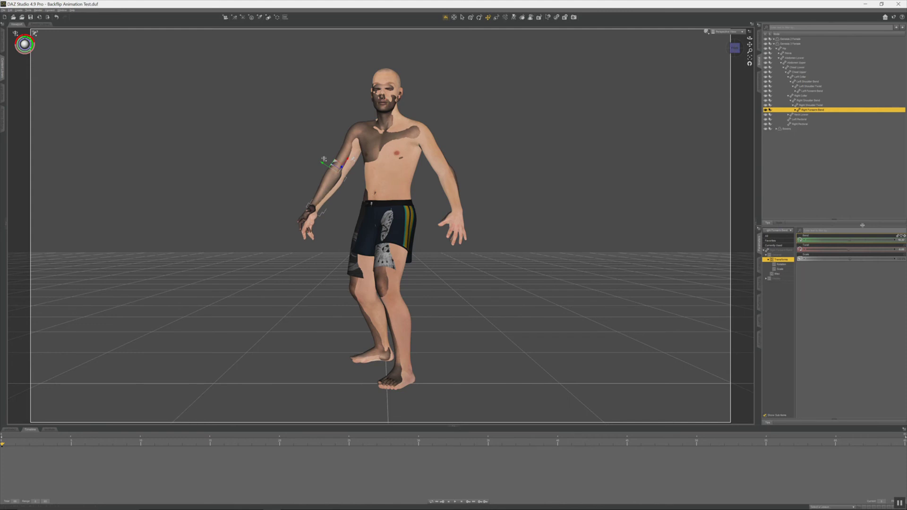
# - Shift both arms of the Genesis 3 figure slightly with the Arms Front-Back pose control, and deselect the figure
pyautogui.click(774, 44)
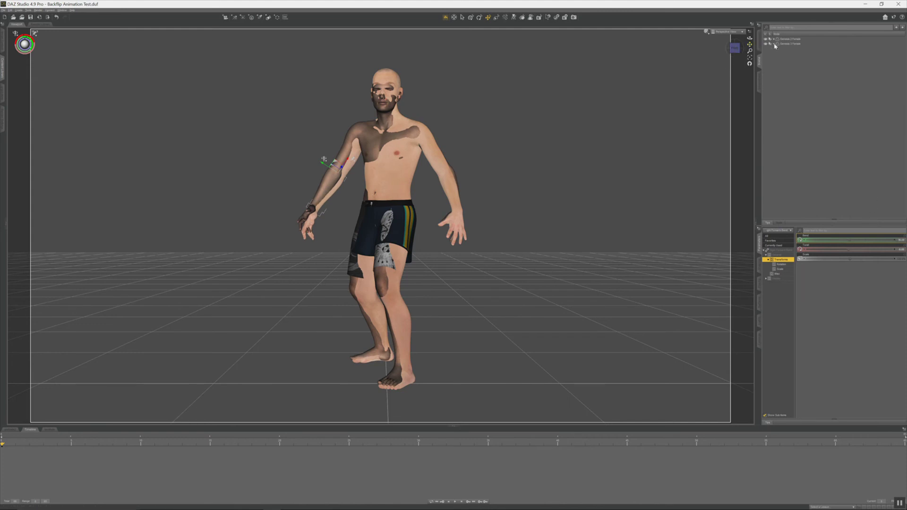
pyautogui.click(794, 44)
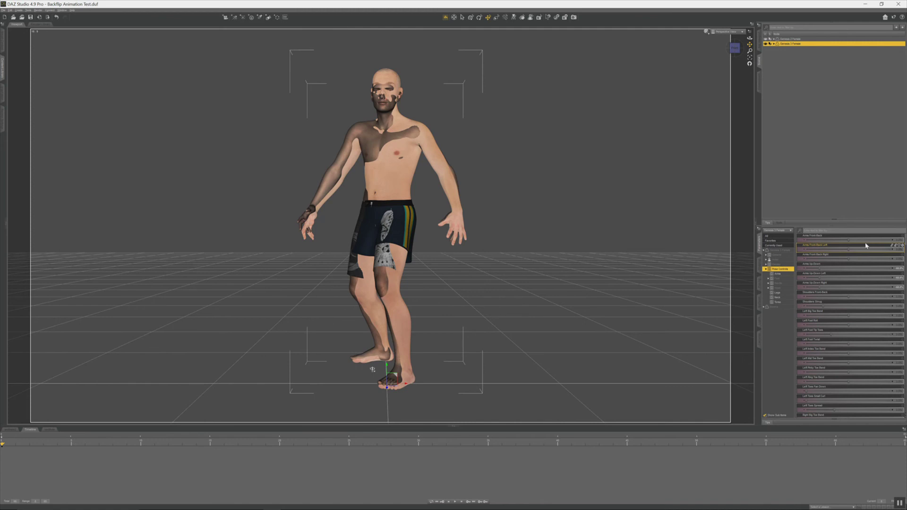
pyautogui.moveTo(852, 239); pyautogui.dragTo(851, 240)
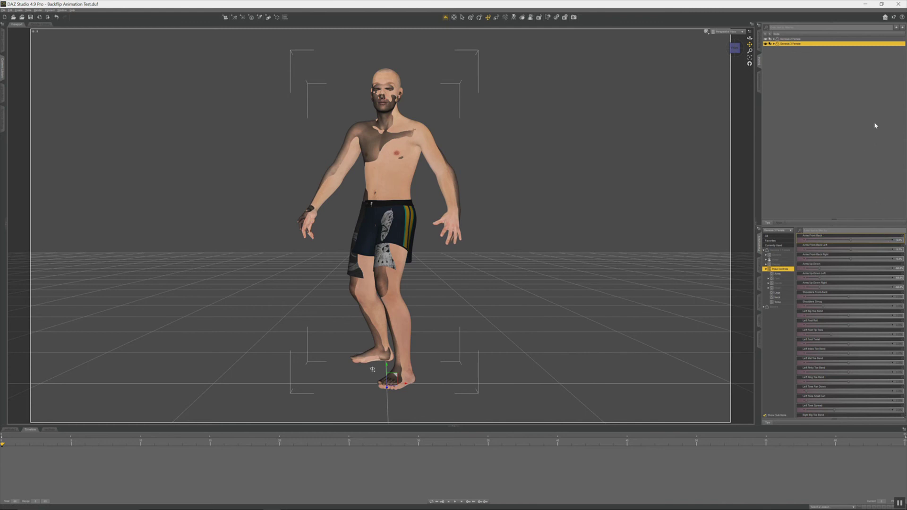
pyautogui.click(880, 81)
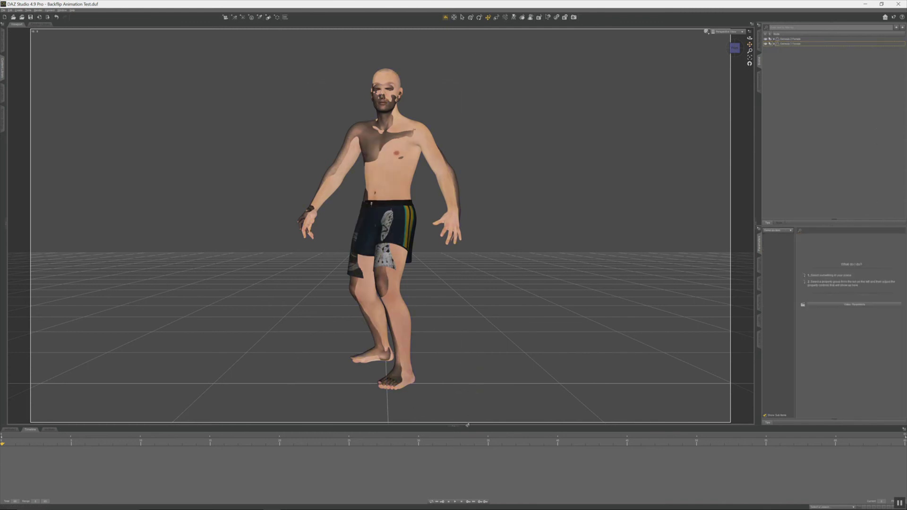
# - Move the Genesis 3 figure sideways so that it stands beside the Genesis 2 figure without overlapping it
pyautogui.click(803, 43)
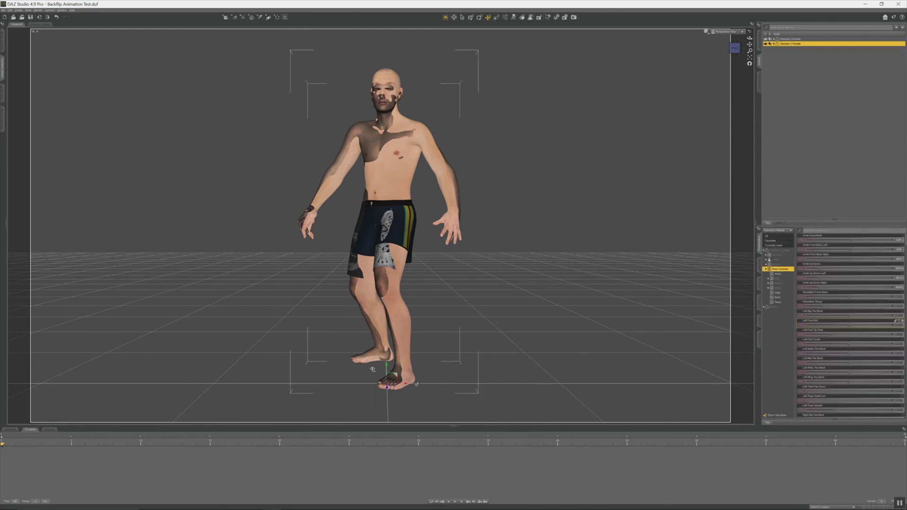
pyautogui.moveTo(373, 369); pyautogui.dragTo(498, 386)
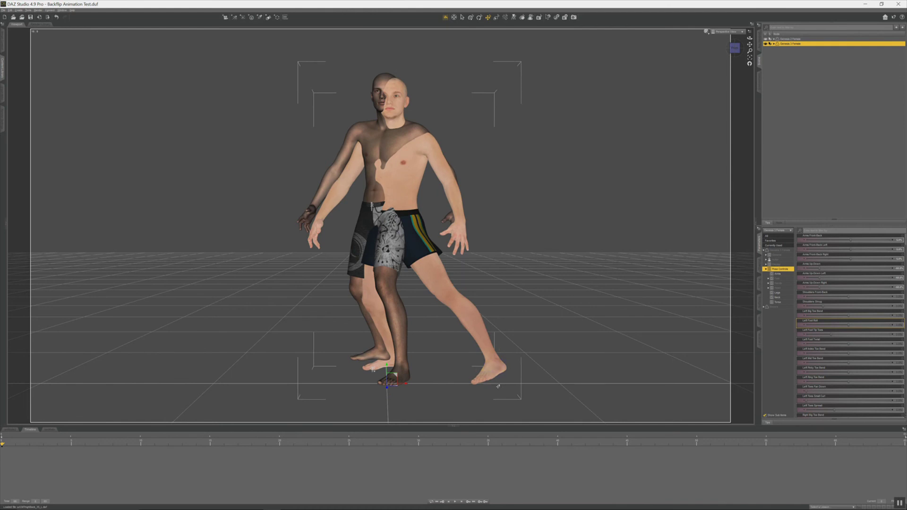
pyautogui.hotkey('ctrl', 'z')
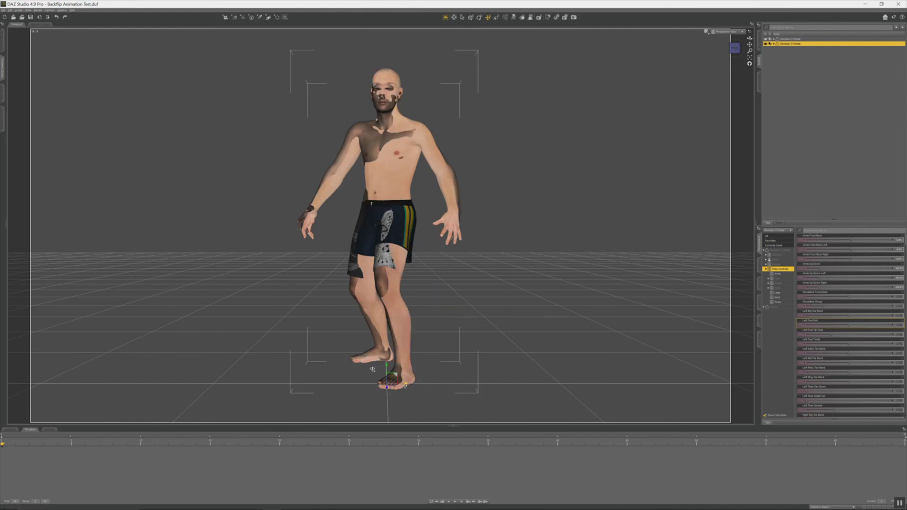
pyautogui.moveTo(373, 369); pyautogui.dragTo(559, 369)
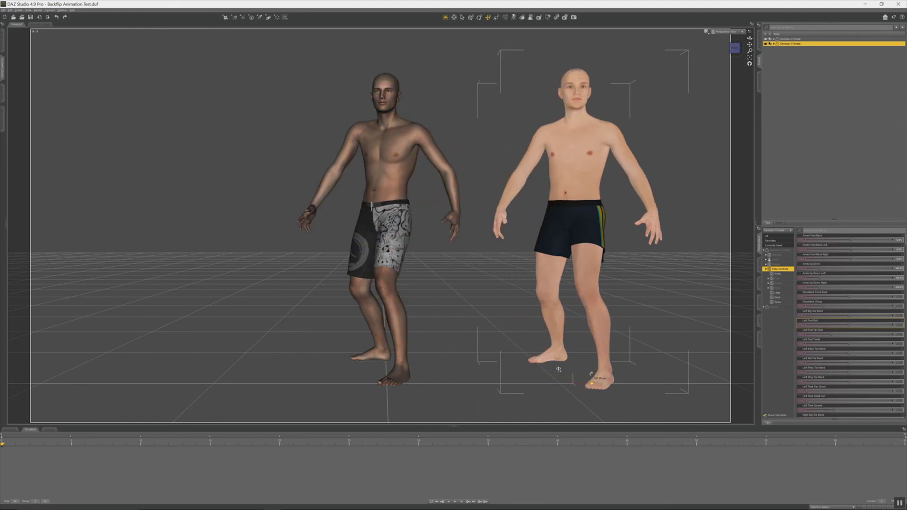
pyautogui.moveTo(750, 45); pyautogui.dragTo(644, 36)
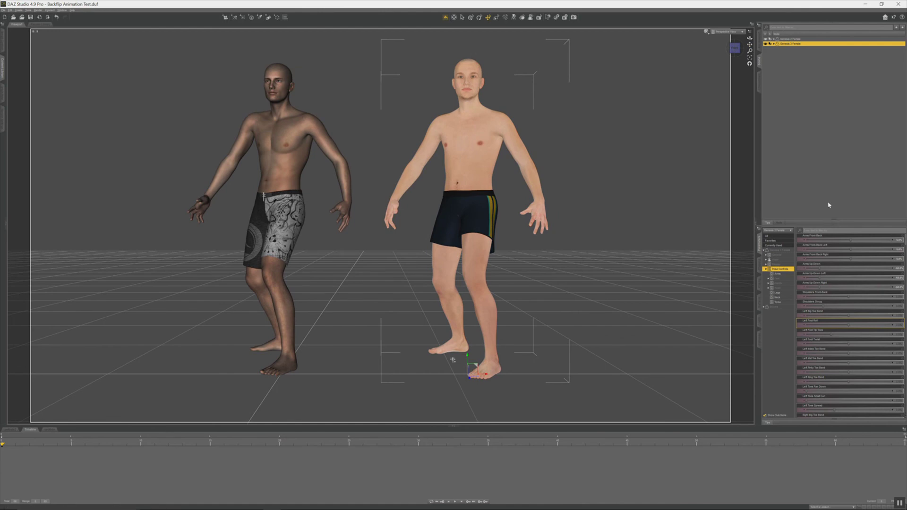
# - Play the backflip animation to compare both figures, stop playback, and scrub the timeline to the standing pose near the end
pyautogui.click(455, 502)
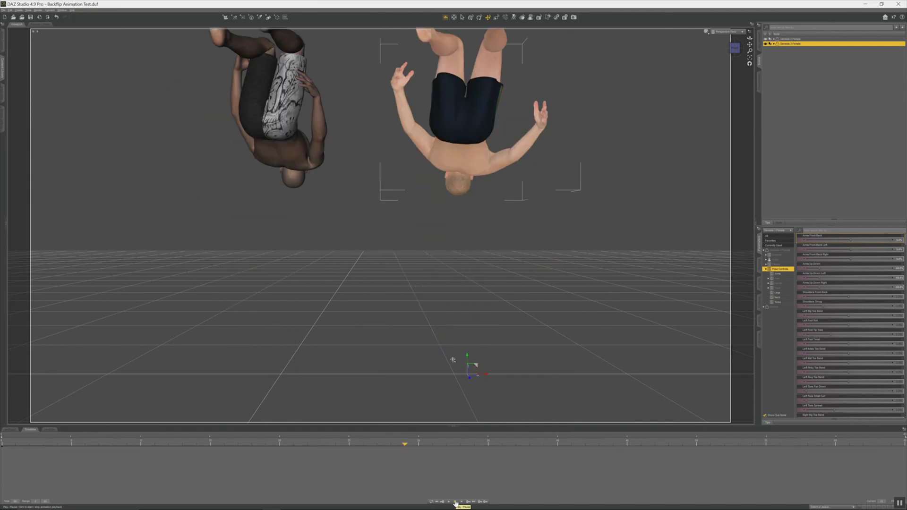
pyautogui.click(455, 504)
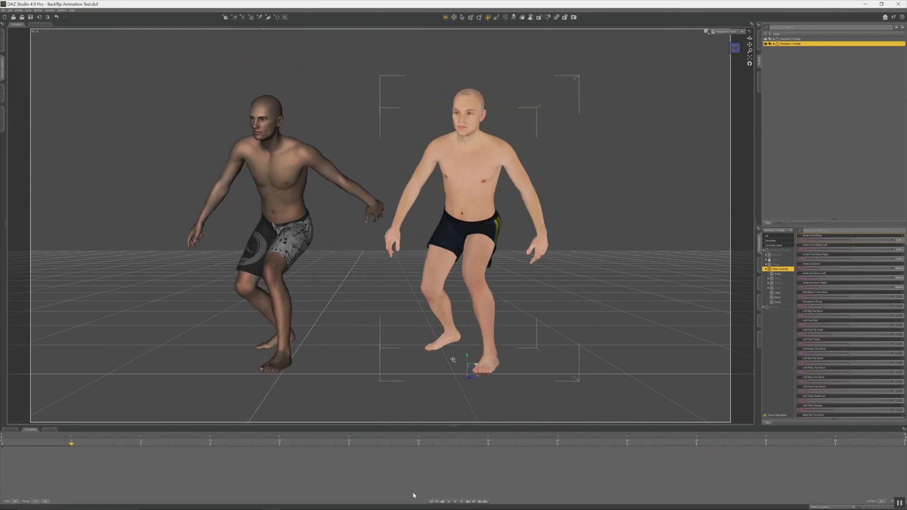
pyautogui.click(364, 444)
pyautogui.moveTo(470, 447); pyautogui.dragTo(803, 468)
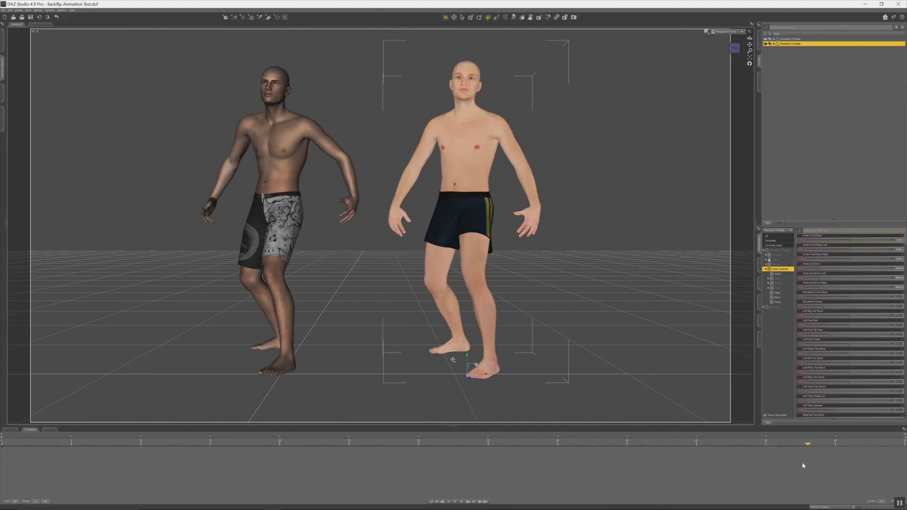
# - Render the current frame with both figures and maximize the render window to compare them
pyautogui.hotkey('ctrl', 'r')
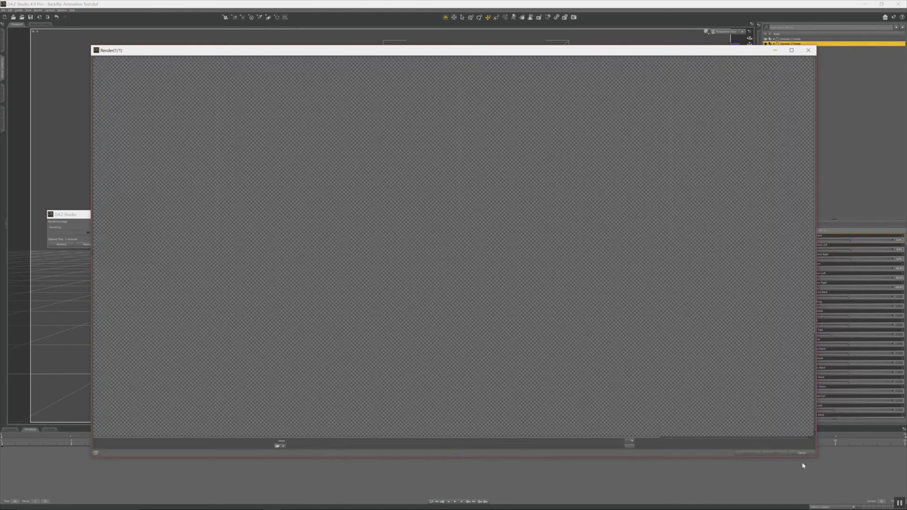
pyautogui.click(792, 50)
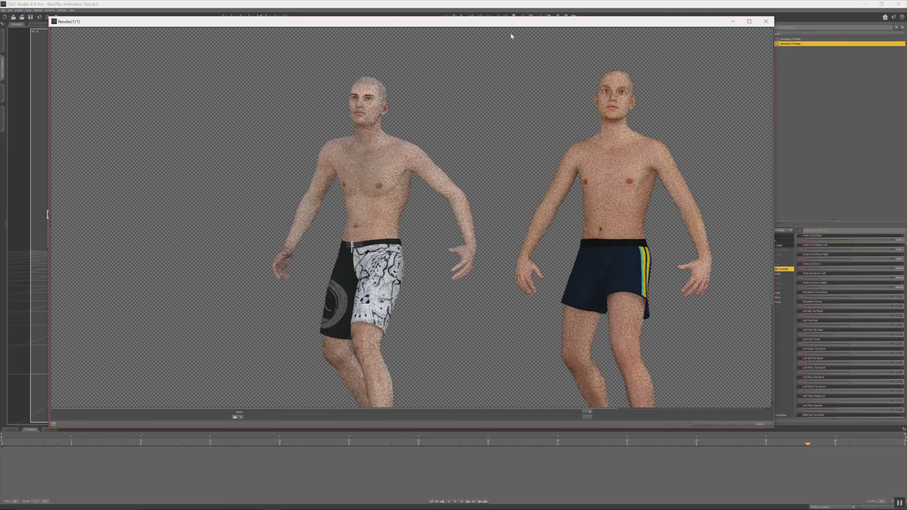
pyautogui.click(750, 21)
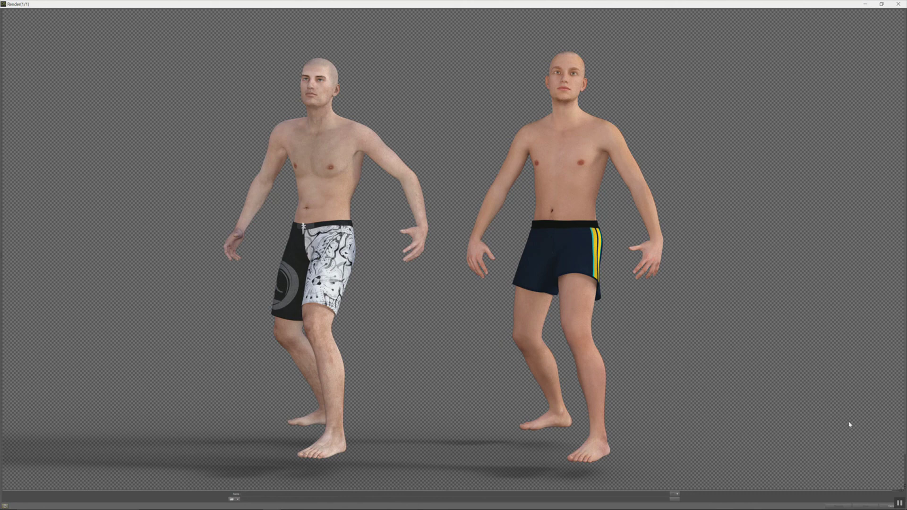
# - Cancel the running render and close the render window without saving the image
pyautogui.click(886, 506)
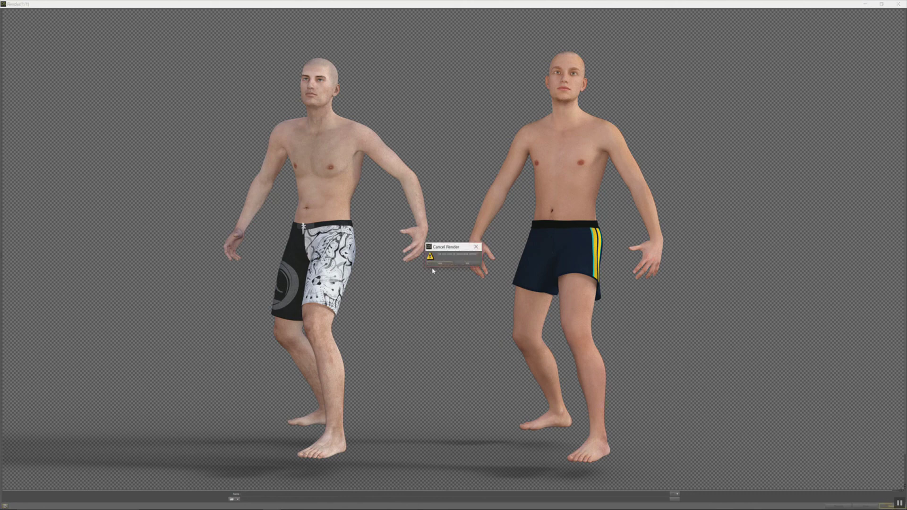
pyautogui.click(440, 263)
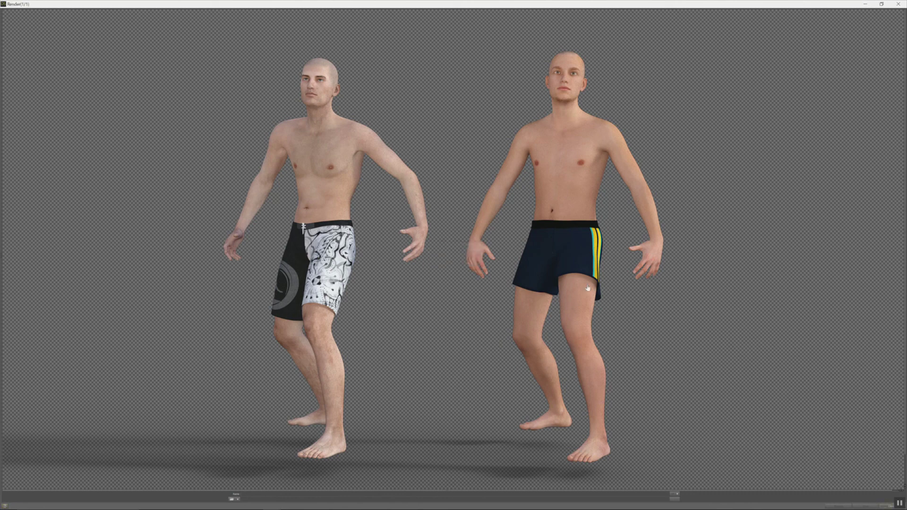
pyautogui.click(899, 5)
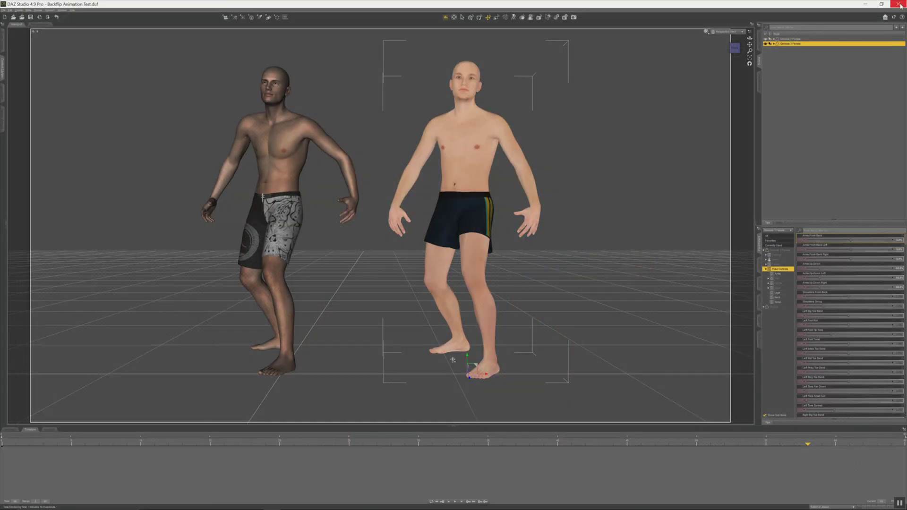